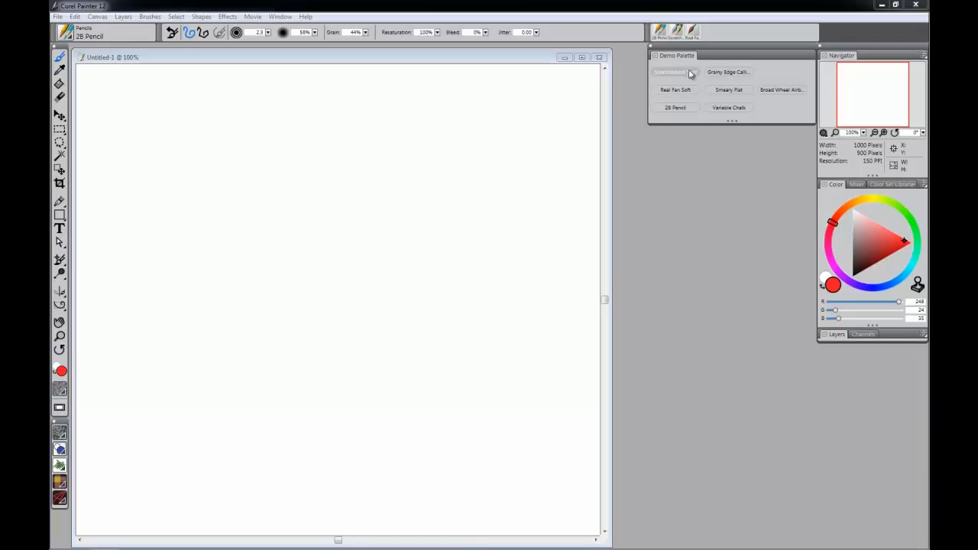
- Paint a large looping ribbon with the Grainy Edge Calligraphy pen and scribble a Variable Chalk patch beside its left edge
click(727, 73)
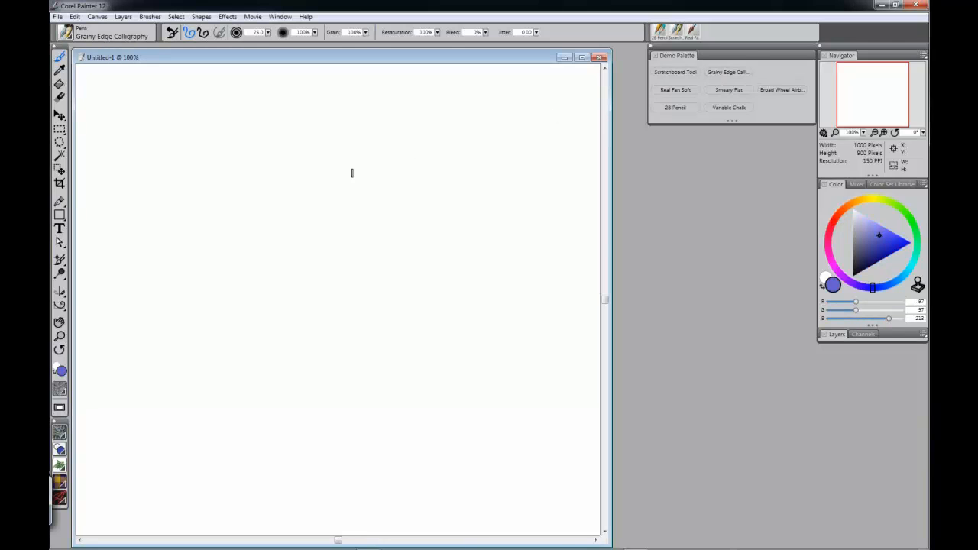
mouse_move(369, 179)
mouse_down()
mouse_move(341, 235)
mouse_move(298, 252)
mouse_move(272, 222)
mouse_move(292, 191)
mouse_move(324, 187)
mouse_move(387, 254)
mouse_move(435, 272)
mouse_move(475, 224)
mouse_move(410, 134)
mouse_move(285, 133)
mouse_move(242, 267)
mouse_move(322, 324)
mouse_move(340, 297)
mouse_up()
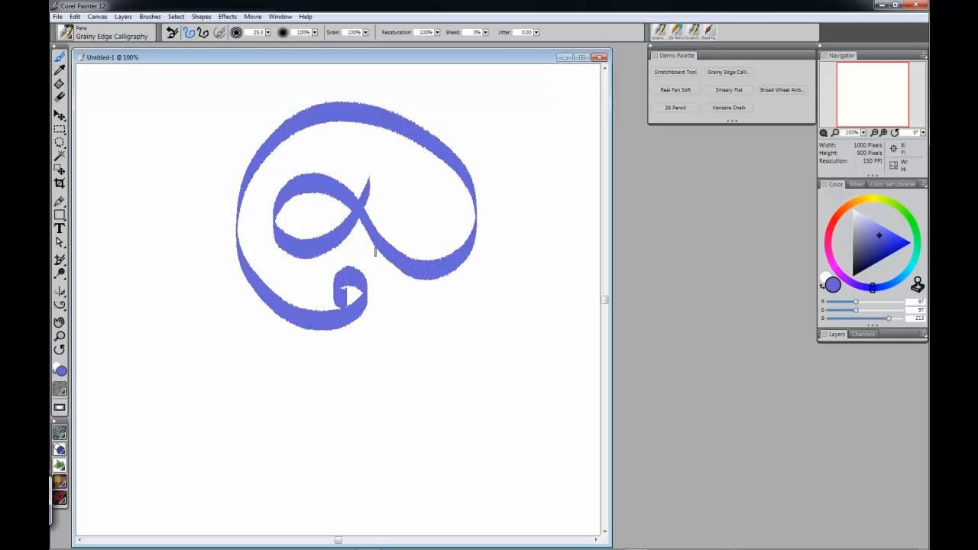
click(728, 109)
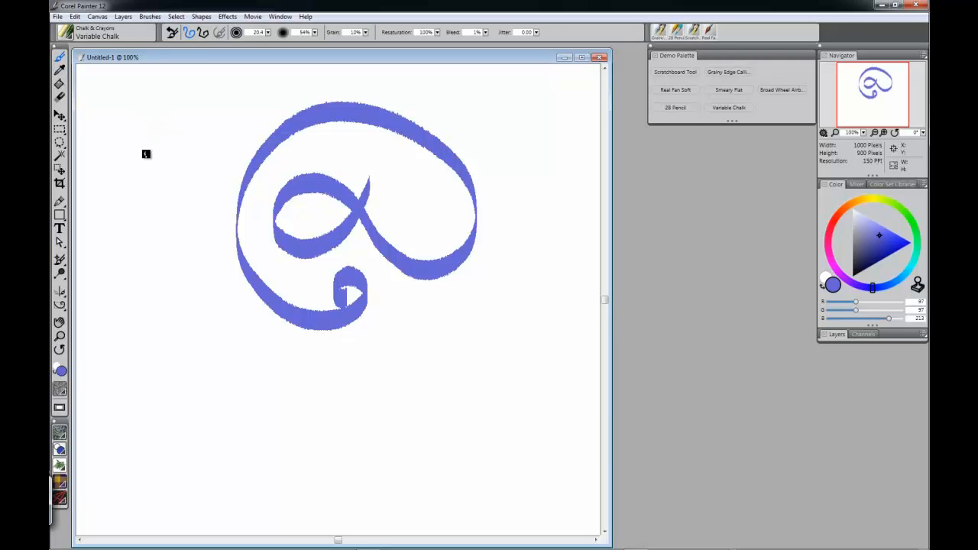
mouse_move(176, 181)
mouse_down()
mouse_move(160, 208)
mouse_move(191, 196)
mouse_move(163, 248)
mouse_move(195, 231)
mouse_move(180, 281)
mouse_move(188, 292)
mouse_move(221, 298)
mouse_up()
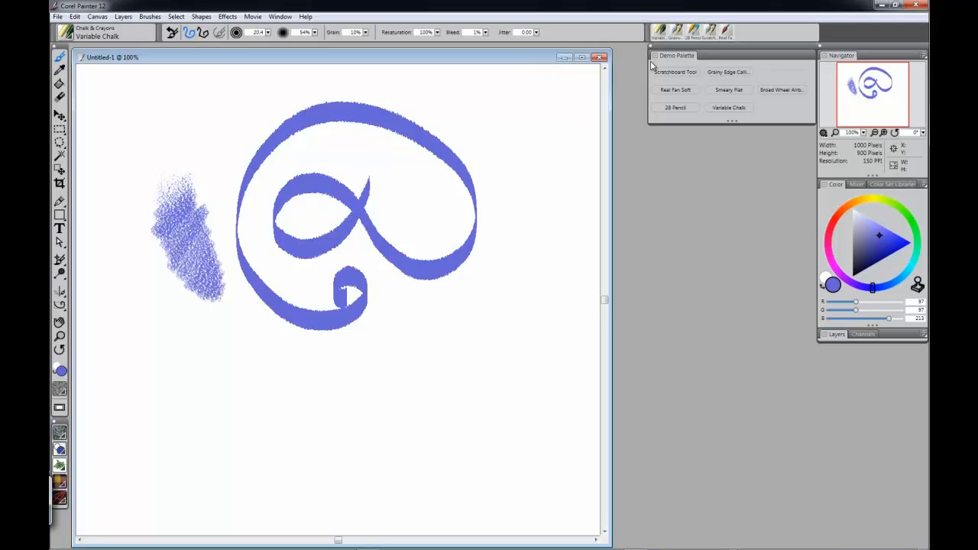
- Draw overlapping thin arcs down the ribbon's right side and a patch of short diagonal hatch lines below it with the Scratchboard Tool
click(677, 72)
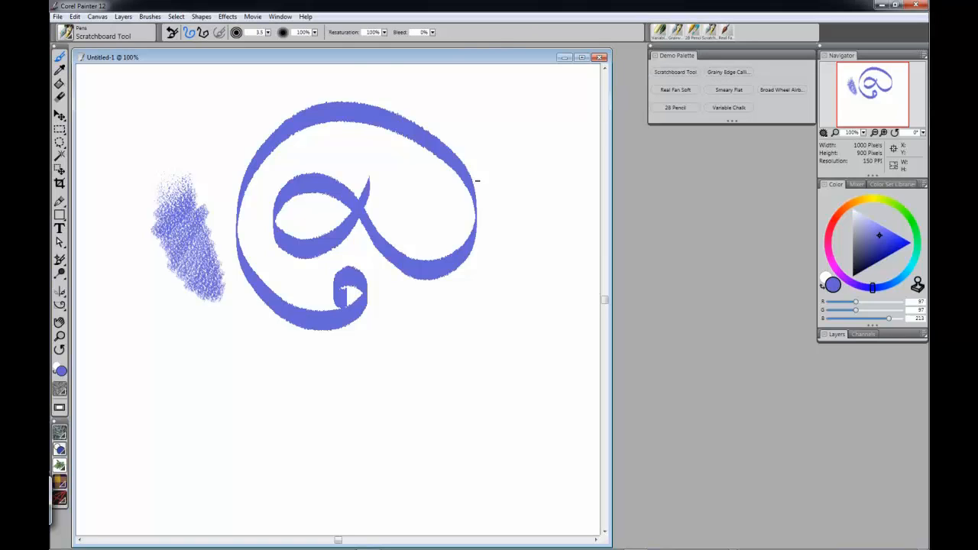
mouse_move(525, 156)
mouse_down()
mouse_move(487, 153)
mouse_move(448, 225)
mouse_up()
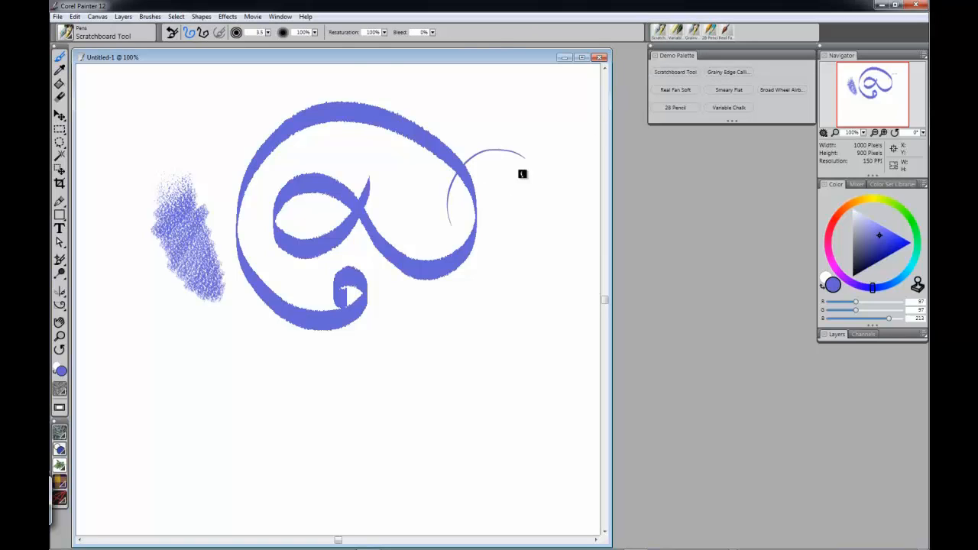
mouse_move(523, 175)
mouse_down()
mouse_move(550, 188)
mouse_move(519, 270)
mouse_move(473, 253)
mouse_move(471, 277)
mouse_up()
mouse_move(504, 211)
mouse_down()
mouse_move(439, 316)
mouse_move(455, 334)
mouse_up()
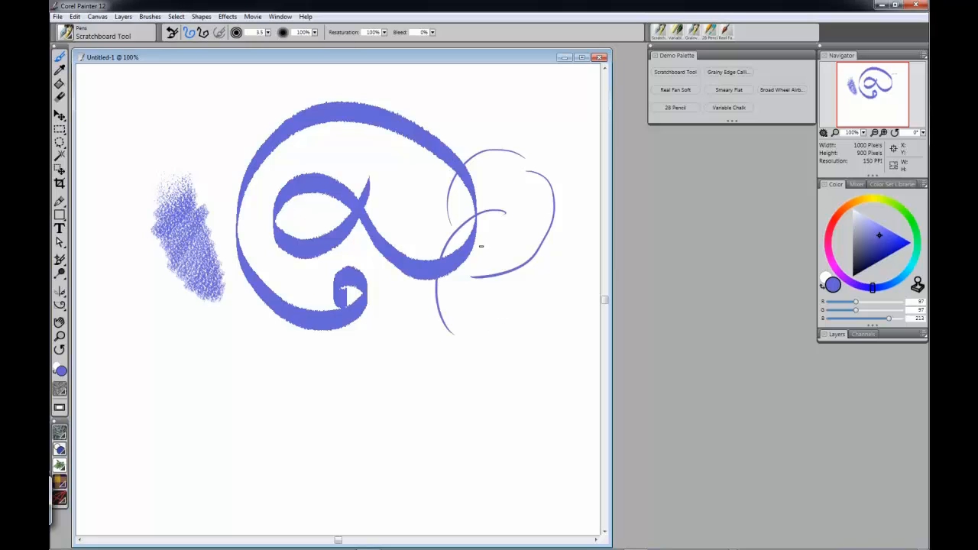
drag(488, 249, 447, 362)
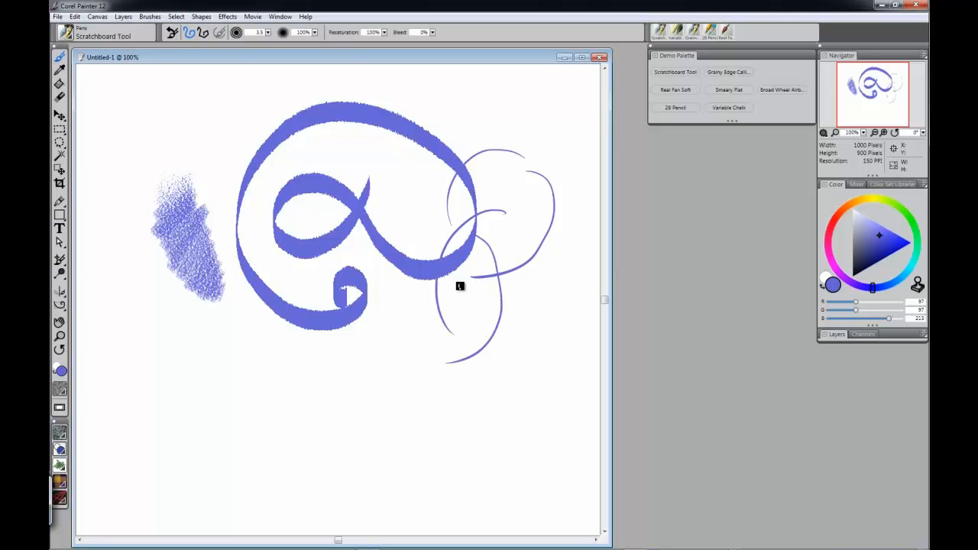
mouse_move(459, 286)
mouse_down()
mouse_move(419, 302)
mouse_move(429, 403)
mouse_up()
drag(465, 301, 440, 402)
mouse_move(451, 325)
mouse_down()
mouse_move(423, 355)
mouse_move(450, 441)
mouse_up()
mouse_move(457, 340)
mouse_down()
mouse_move(463, 426)
mouse_move(449, 432)
mouse_up()
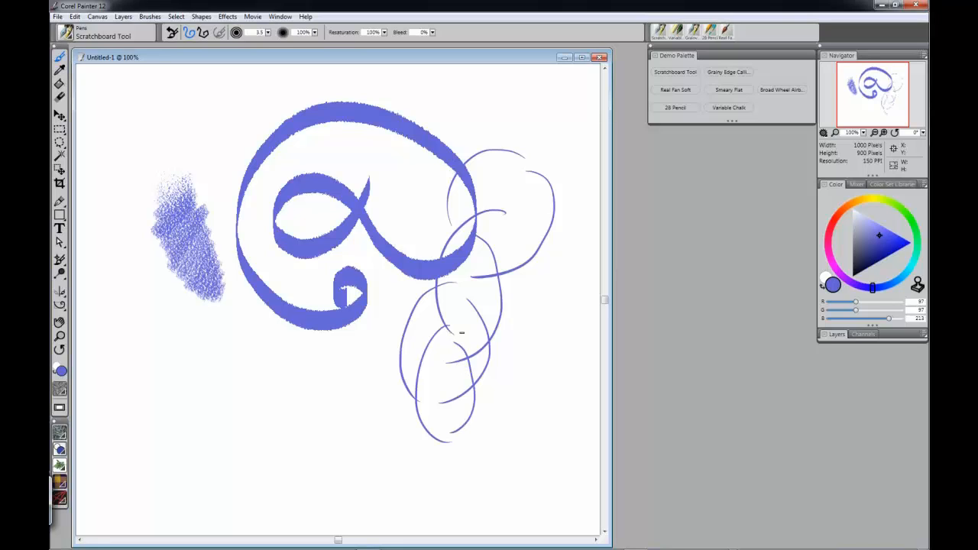
drag(370, 336, 343, 370)
mouse_move(376, 340)
mouse_down()
mouse_move(349, 380)
mouse_move(356, 388)
mouse_up()
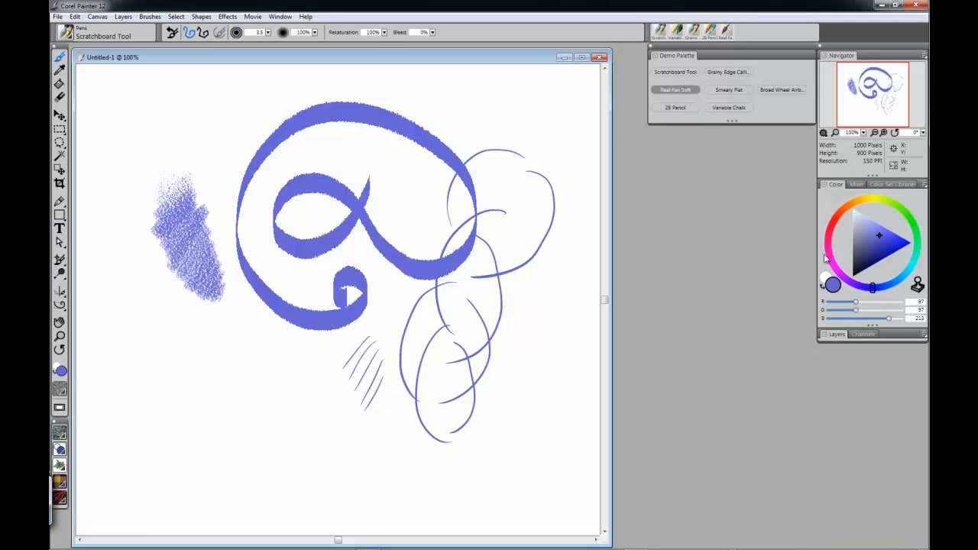
- Paint a stroke across the lower middle of the calligraphy ribbon with the Real Fan Soft brush
click(683, 89)
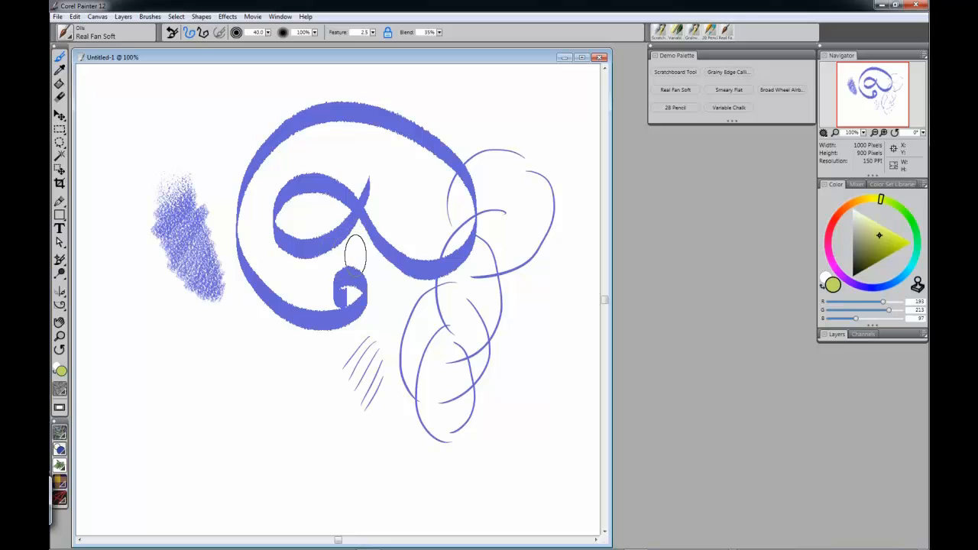
mouse_move(352, 249)
mouse_down()
mouse_move(262, 328)
mouse_move(221, 344)
mouse_move(258, 326)
mouse_move(395, 326)
mouse_move(396, 306)
mouse_move(297, 395)
mouse_move(236, 426)
mouse_move(224, 403)
mouse_move(302, 387)
mouse_move(376, 395)
mouse_move(463, 326)
mouse_move(404, 344)
mouse_move(341, 383)
mouse_move(287, 363)
mouse_move(318, 339)
mouse_move(430, 334)
mouse_move(460, 285)
mouse_move(306, 323)
mouse_move(278, 308)
mouse_move(322, 272)
mouse_move(472, 286)
mouse_move(495, 260)
mouse_up()
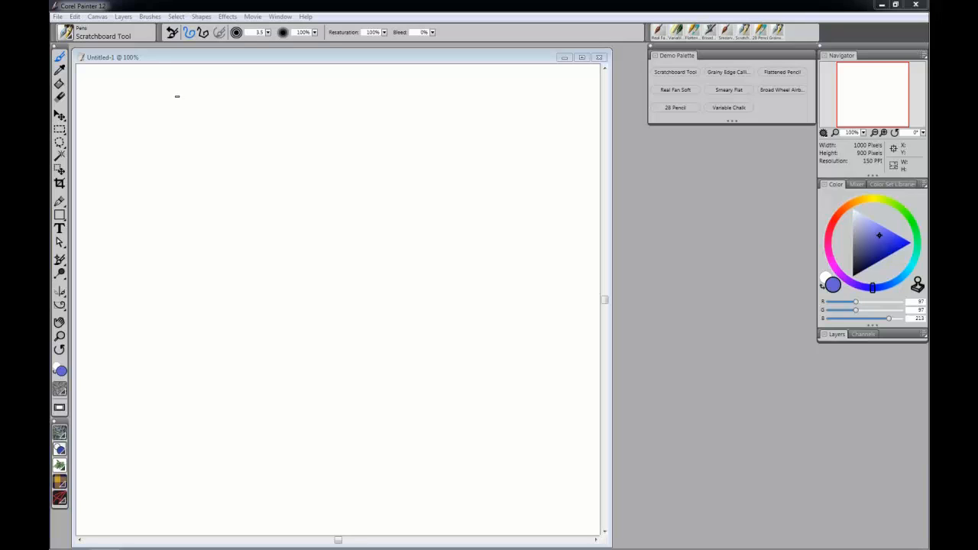
click(77, 18)
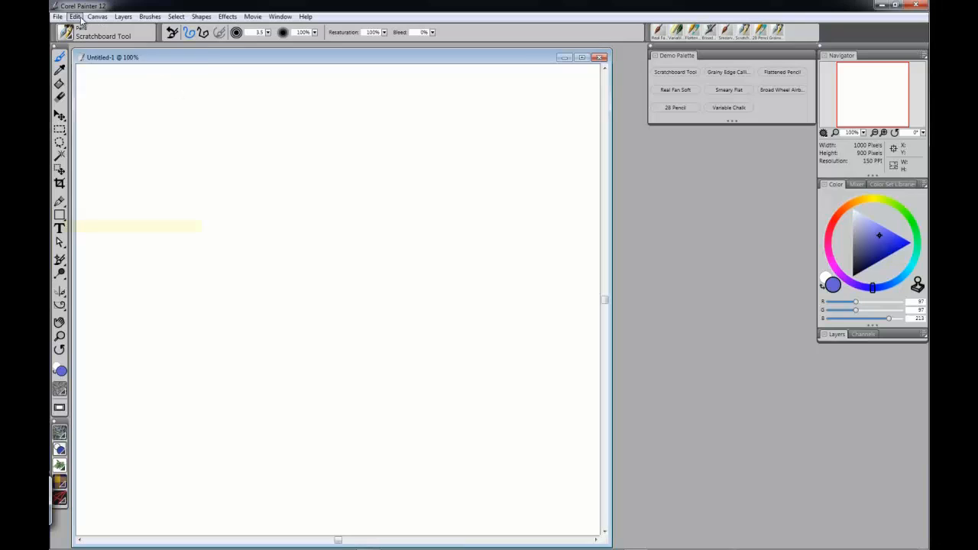
mouse_move(196, 227)
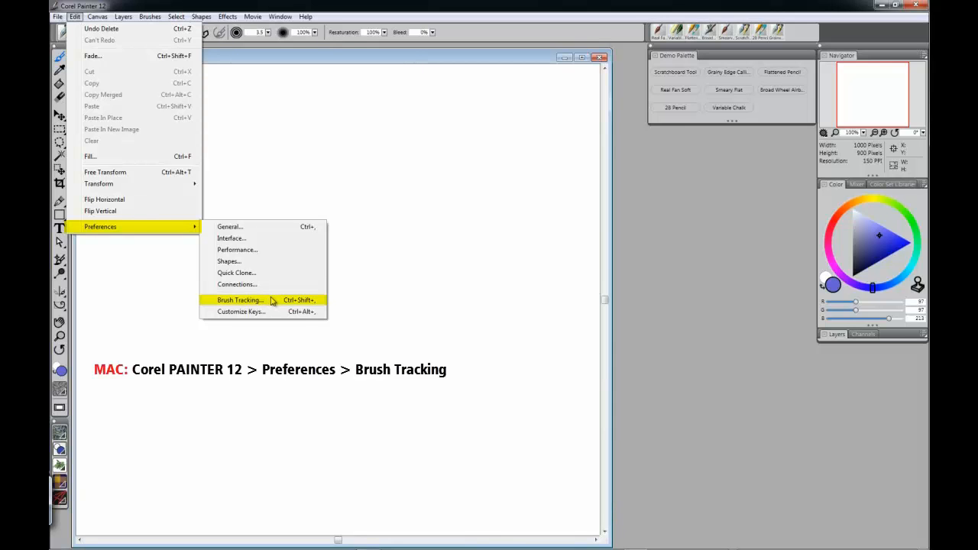
click(344, 105)
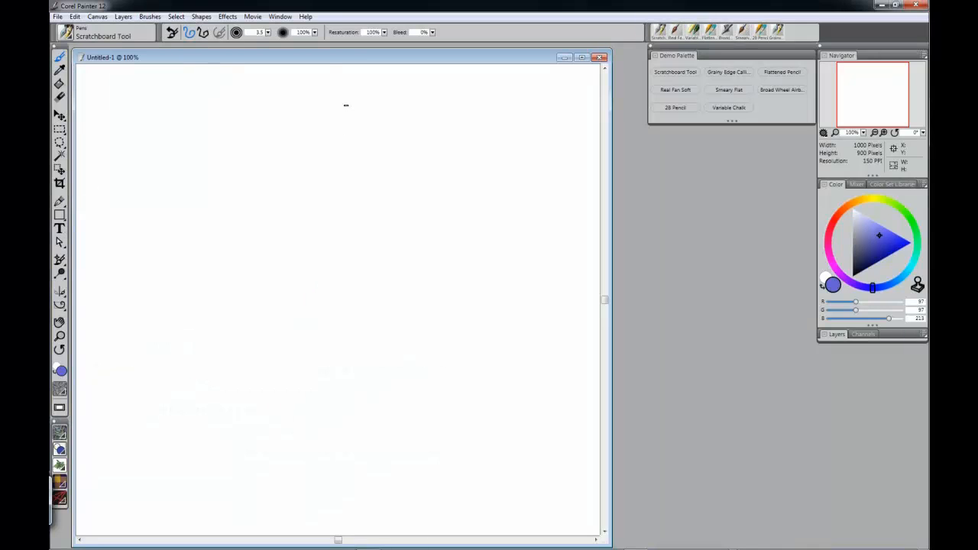
- Open the Brush Tracking settings through the Welcome screen
click(309, 17)
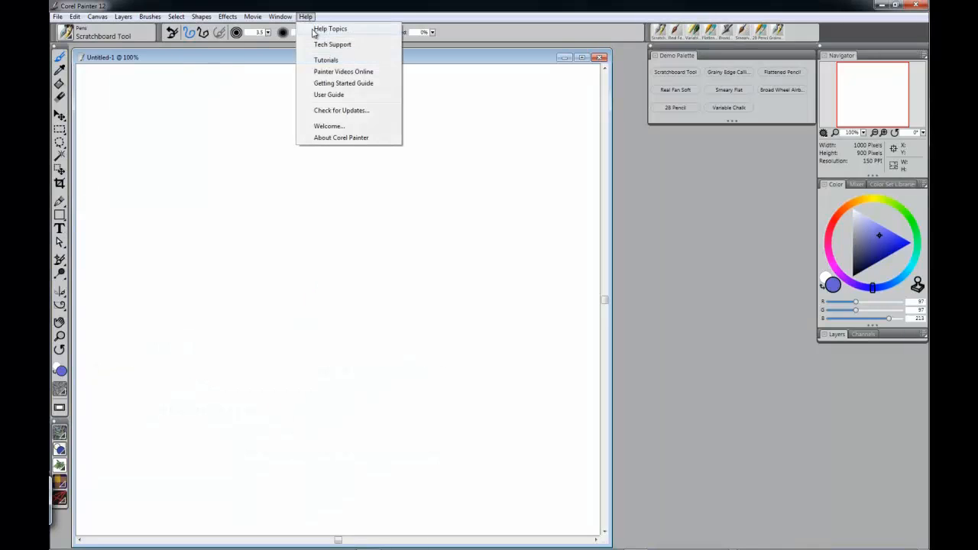
click(342, 128)
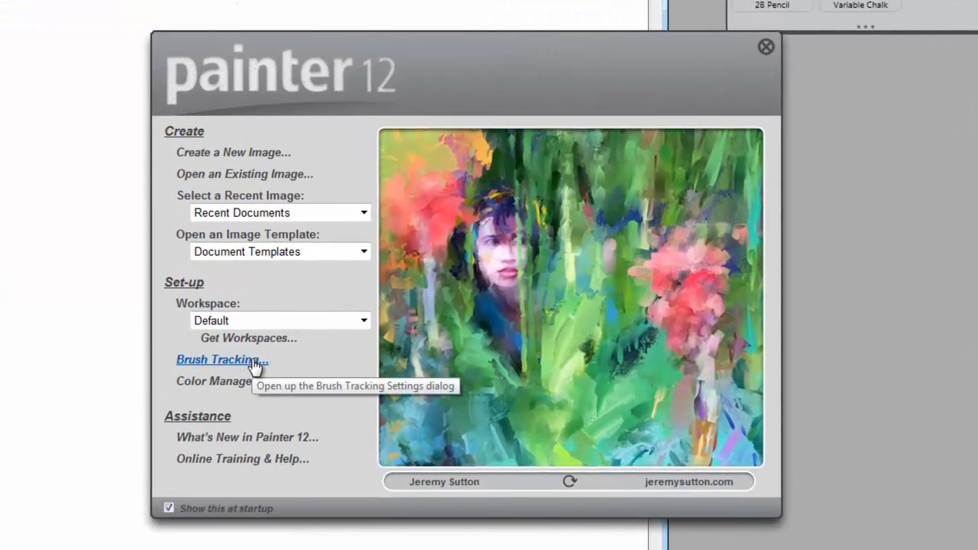
click(255, 365)
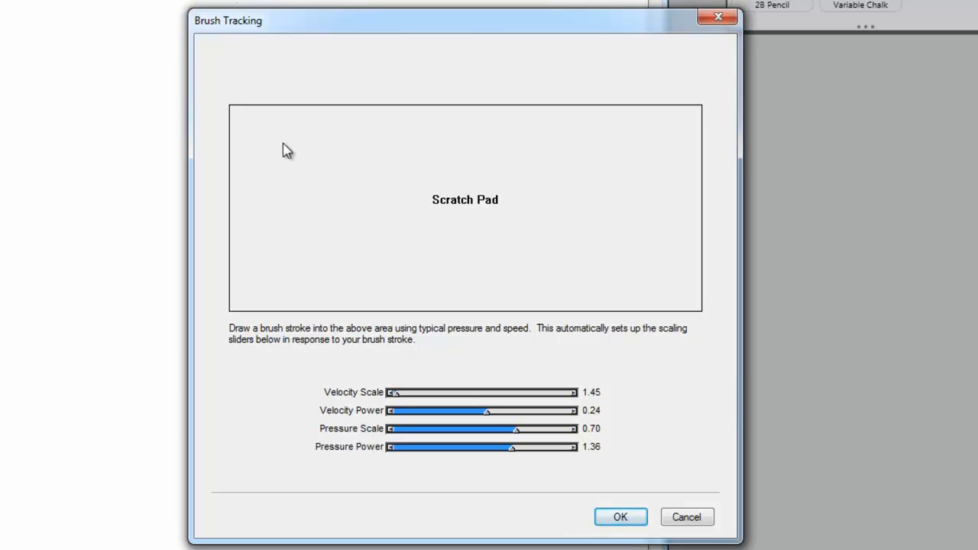
- Draw trial strokes of varying speed and pressure on the scratch pad, and set the Pressure Scale to 0.67
mouse_move(266, 155)
mouse_down()
mouse_move(325, 164)
mouse_move(555, 251)
mouse_up()
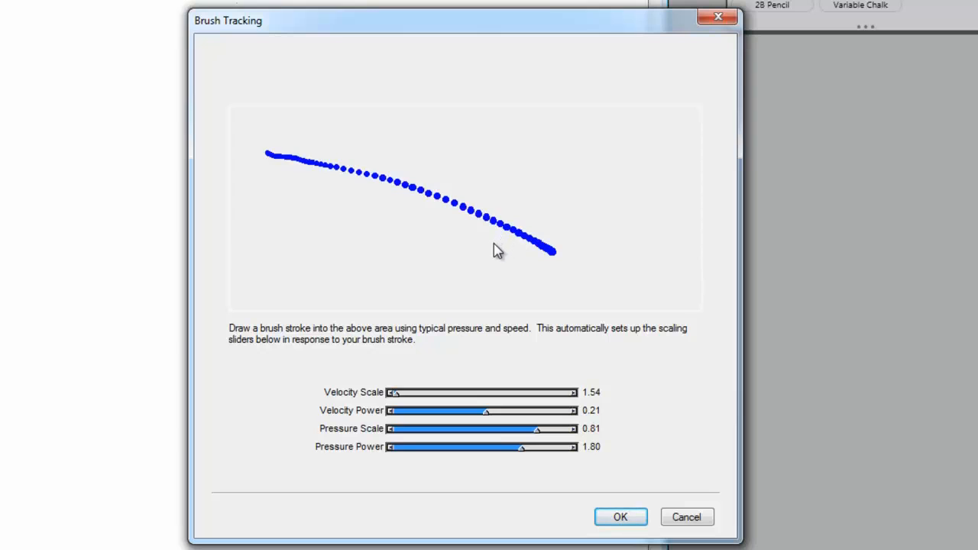
drag(286, 192, 570, 243)
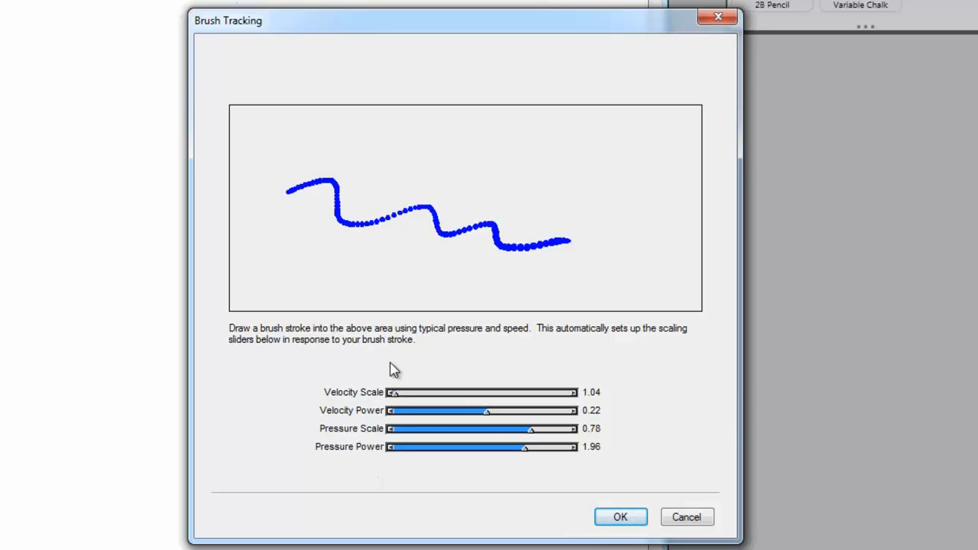
mouse_move(321, 179)
mouse_down()
mouse_move(574, 263)
mouse_move(619, 262)
mouse_up()
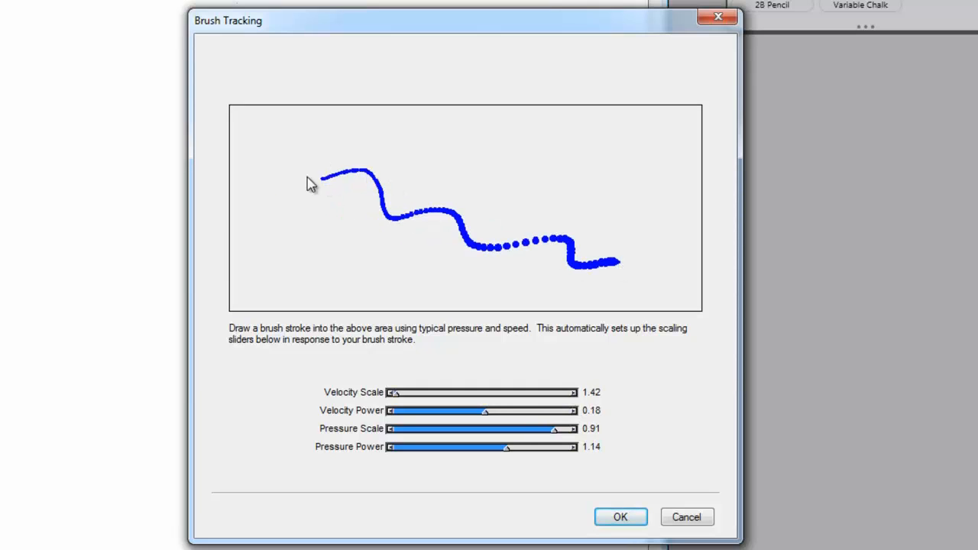
mouse_move(316, 240)
mouse_down()
mouse_move(507, 216)
mouse_move(531, 203)
mouse_up()
drag(337, 151, 564, 179)
mouse_move(356, 230)
mouse_down()
mouse_move(542, 240)
mouse_move(558, 231)
mouse_up()
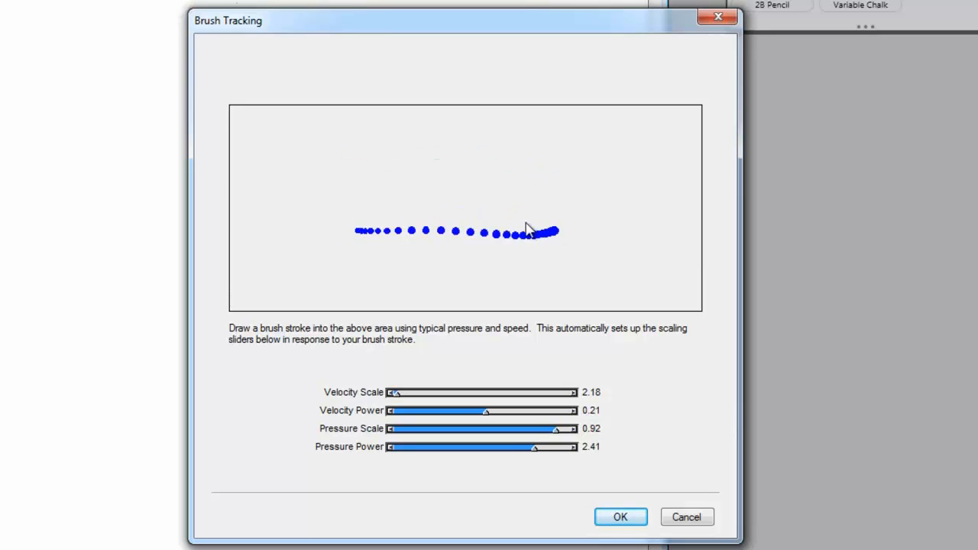
drag(396, 149, 637, 184)
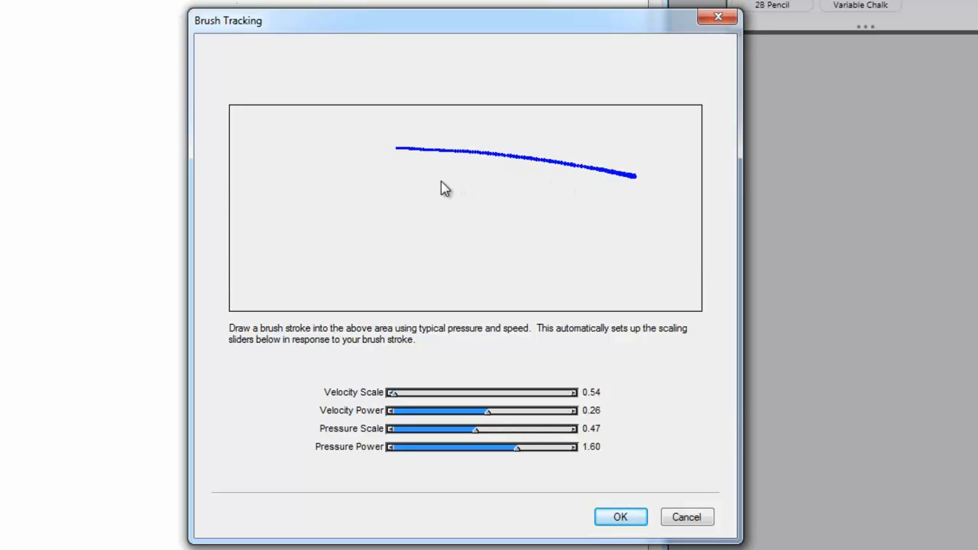
drag(292, 176, 546, 204)
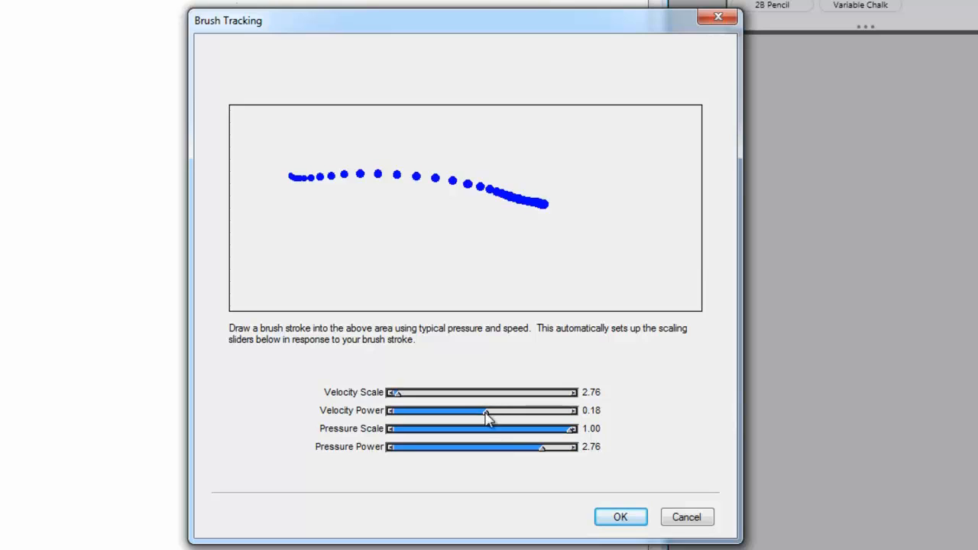
drag(573, 432, 514, 432)
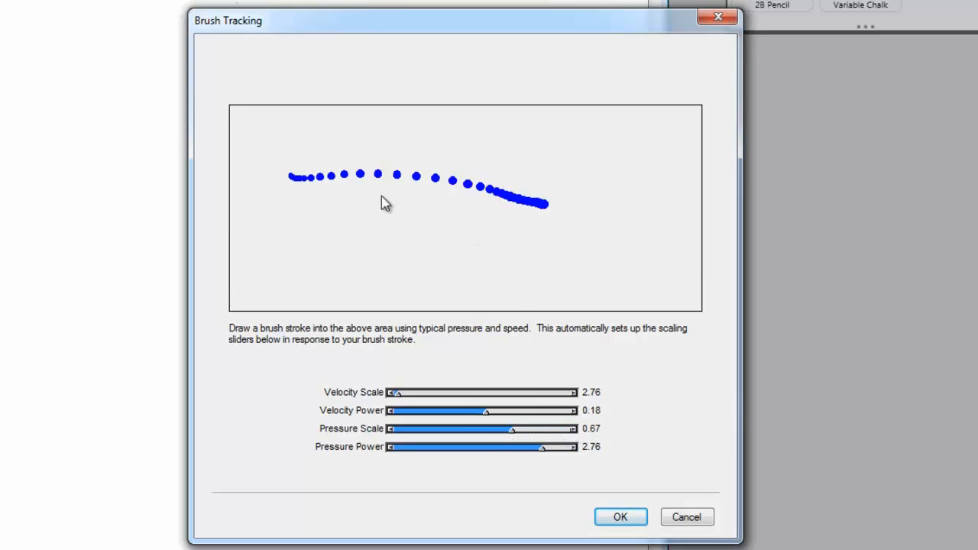
- Calibrate brush tracking with one long stroke across the scratch pad, accept the settings and close the Welcome screen
mouse_move(275, 200)
mouse_down()
mouse_move(474, 200)
mouse_move(627, 233)
mouse_up()
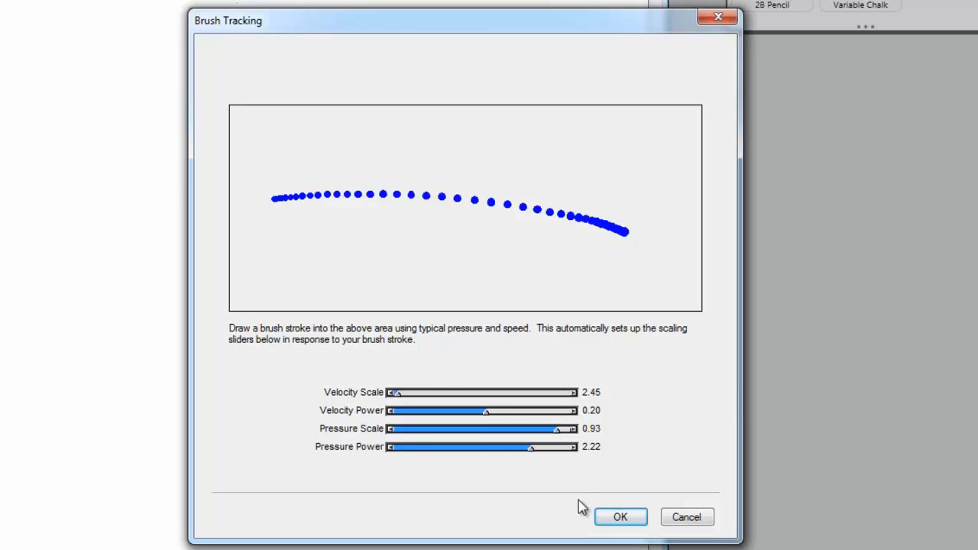
click(630, 522)
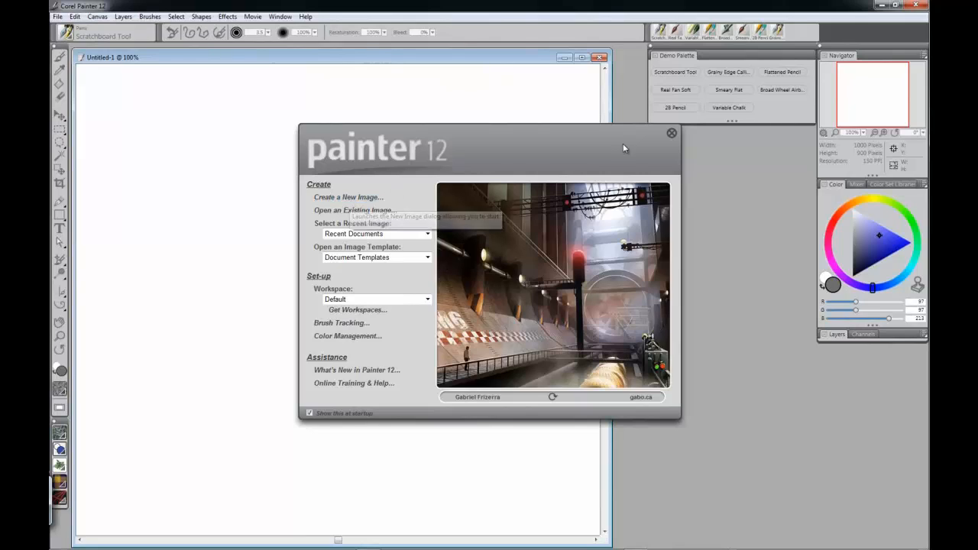
click(672, 135)
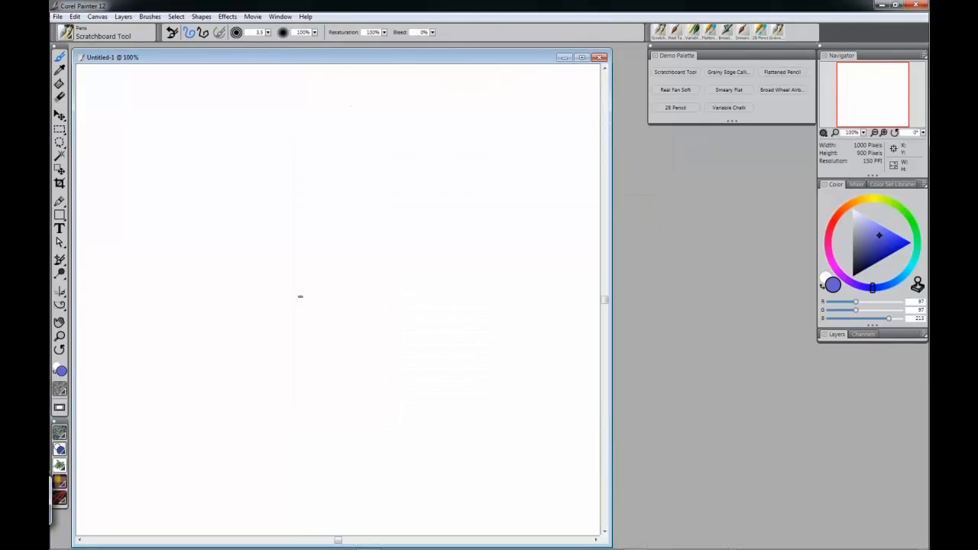
- Draw a vertical wavy line down the middle of the canvas with the Scratchboard Tool, going from light to heavy pressure
click(683, 73)
mouse_move(355, 107)
mouse_down()
mouse_move(347, 200)
mouse_move(366, 217)
mouse_move(344, 250)
mouse_move(363, 273)
mouse_move(337, 310)
mouse_move(375, 337)
mouse_move(373, 447)
mouse_up()
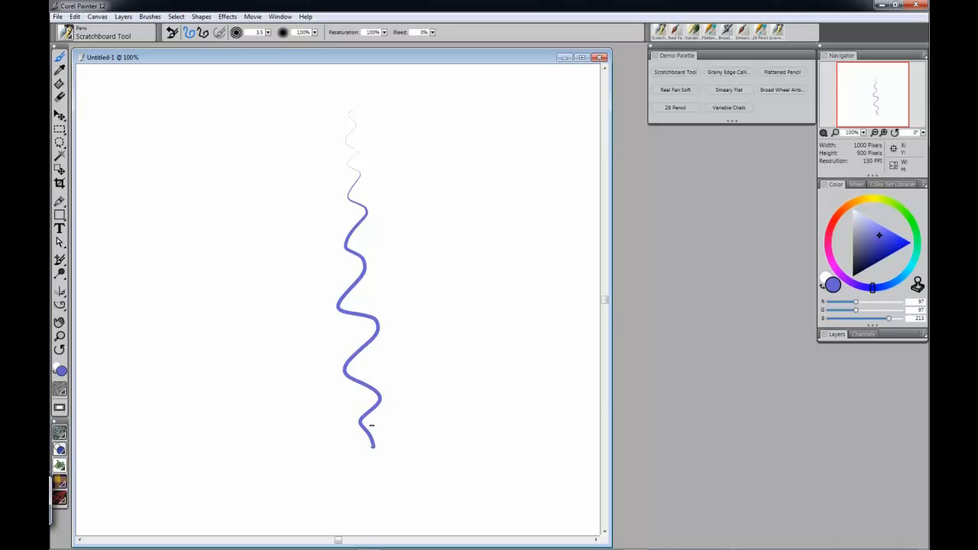
- Reopen Brush Tracking from the Welcome screen, raise the Pressure Scale, accept the change and close the Welcome screen
click(285, 16)
mouse_move(308, 19)
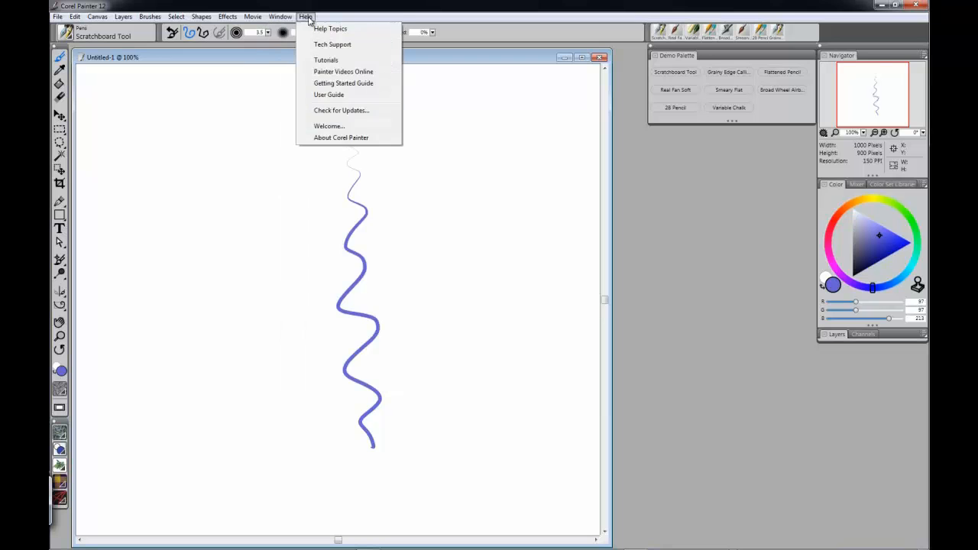
click(327, 126)
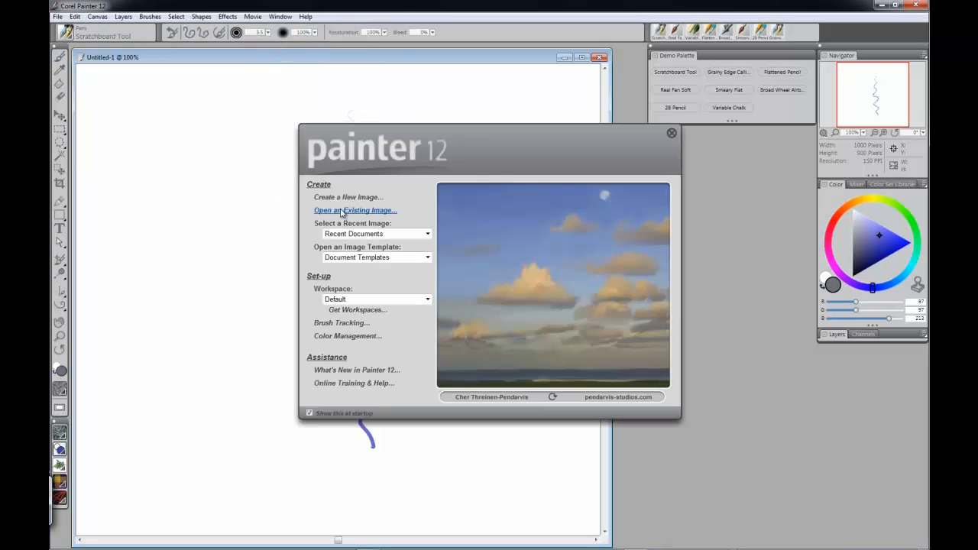
click(342, 324)
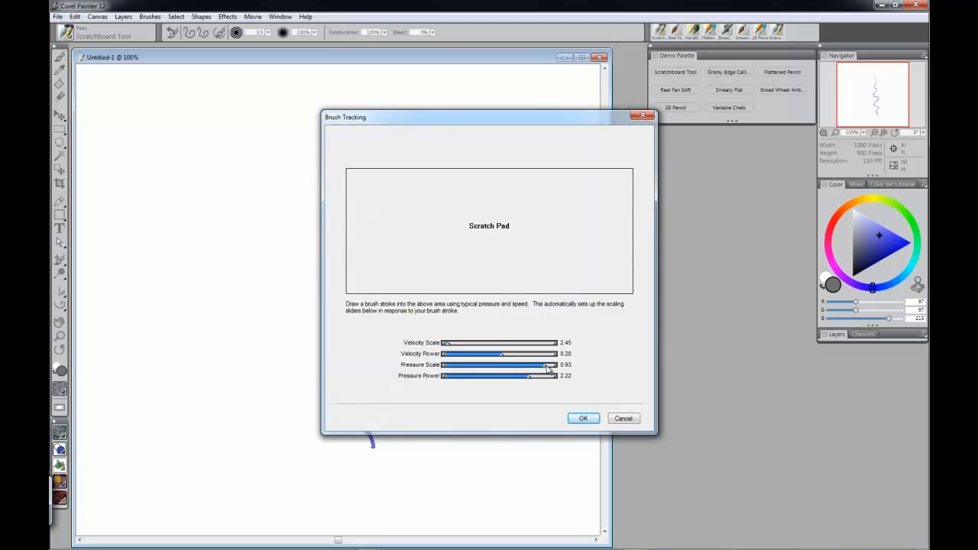
mouse_move(548, 368)
mouse_down()
mouse_move(556, 365)
mouse_move(549, 379)
mouse_move(562, 380)
mouse_up()
click(587, 419)
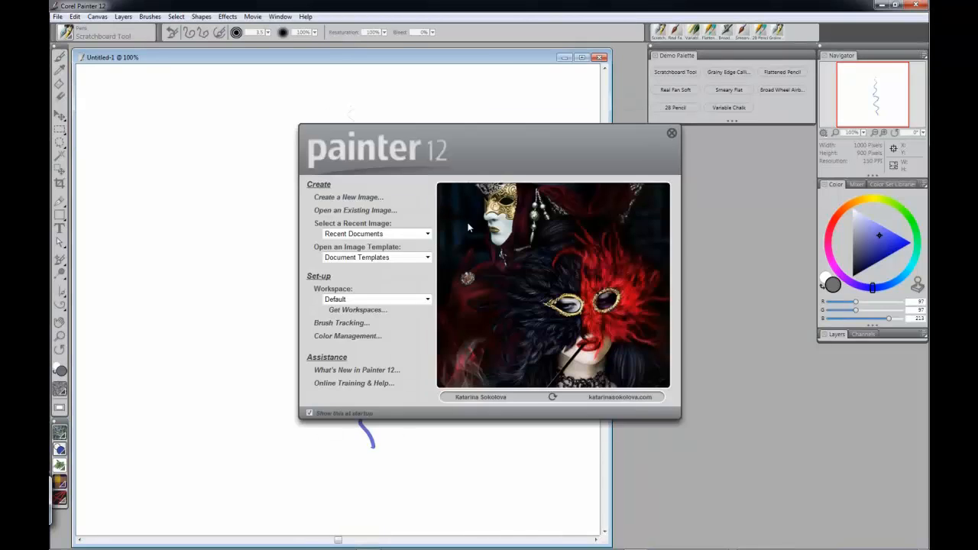
click(672, 133)
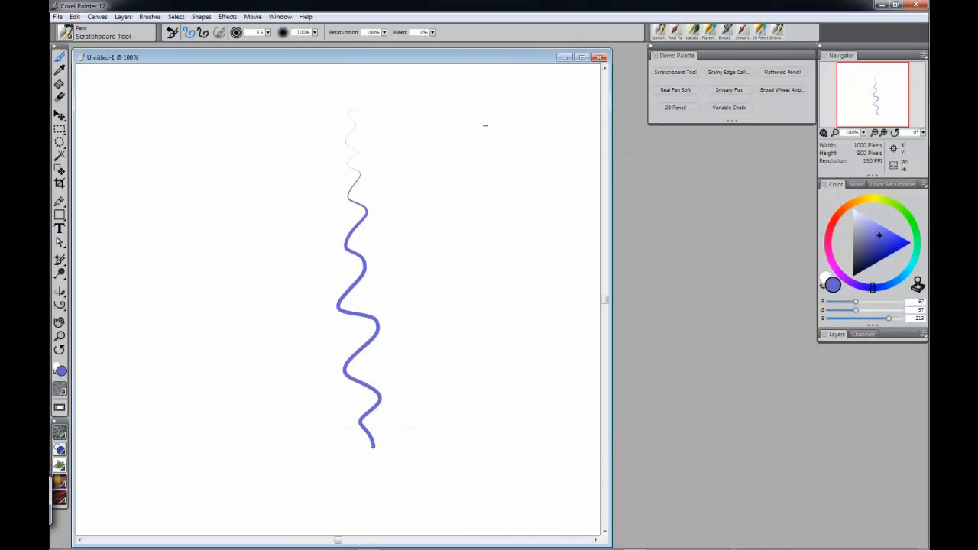
- Draw a second vertical wavy line to the right of the first, going from light to heavy pressure
mouse_move(485, 125)
mouse_down()
mouse_move(458, 172)
mouse_move(479, 317)
mouse_move(480, 468)
mouse_up()
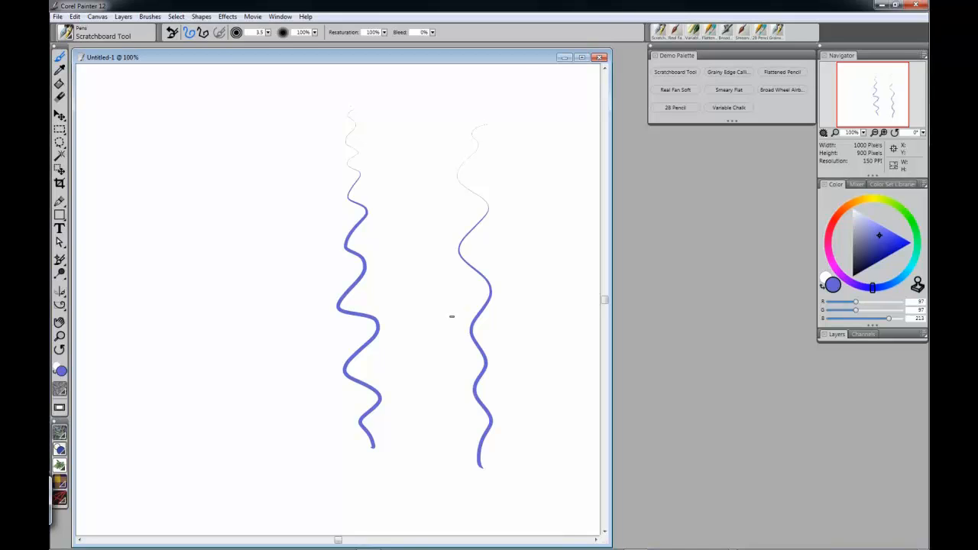
- Draw three quick curved strokes sweeping down to the left, one across the wavy lines and two beside them
drag(472, 308, 256, 392)
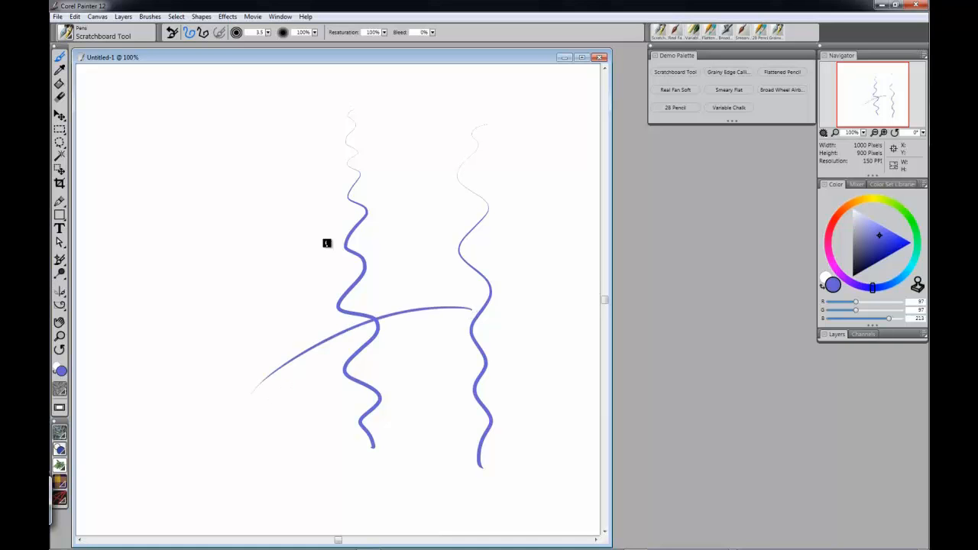
mouse_move(326, 243)
mouse_down()
mouse_move(297, 253)
mouse_move(247, 304)
mouse_move(218, 376)
mouse_up()
mouse_move(284, 175)
mouse_down()
mouse_move(265, 191)
mouse_move(224, 234)
mouse_move(190, 309)
mouse_up()
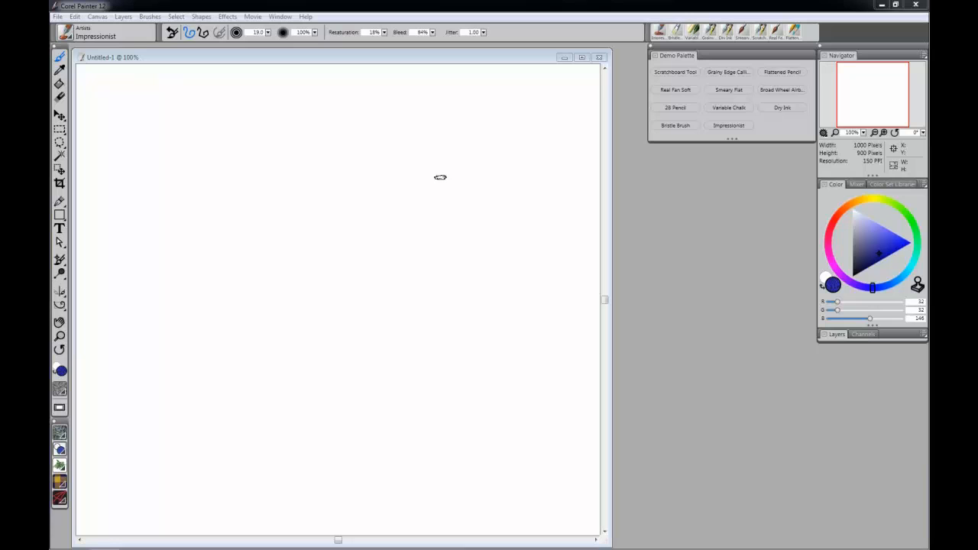
- Show the Brush Calibration controls and enable brush calibration for the Impressionist brush
click(279, 16)
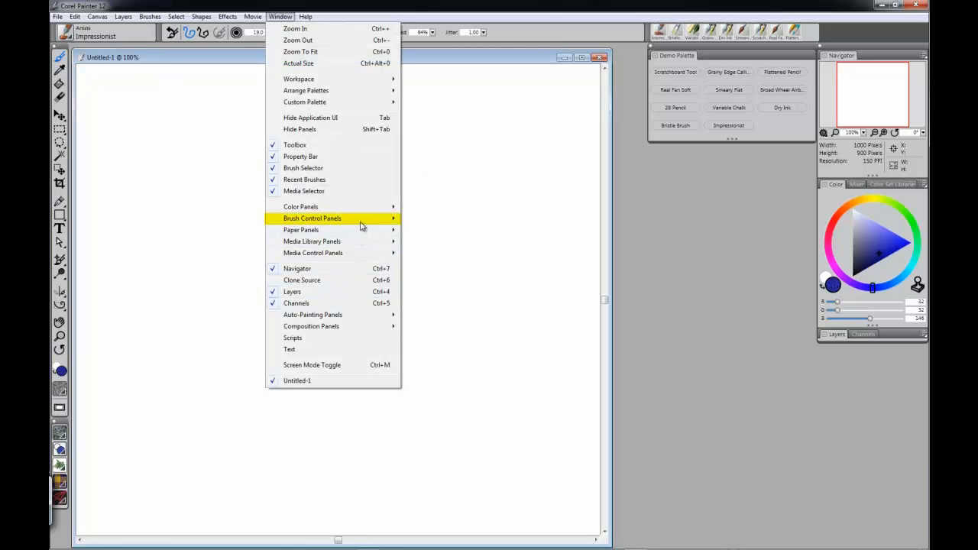
mouse_move(364, 223)
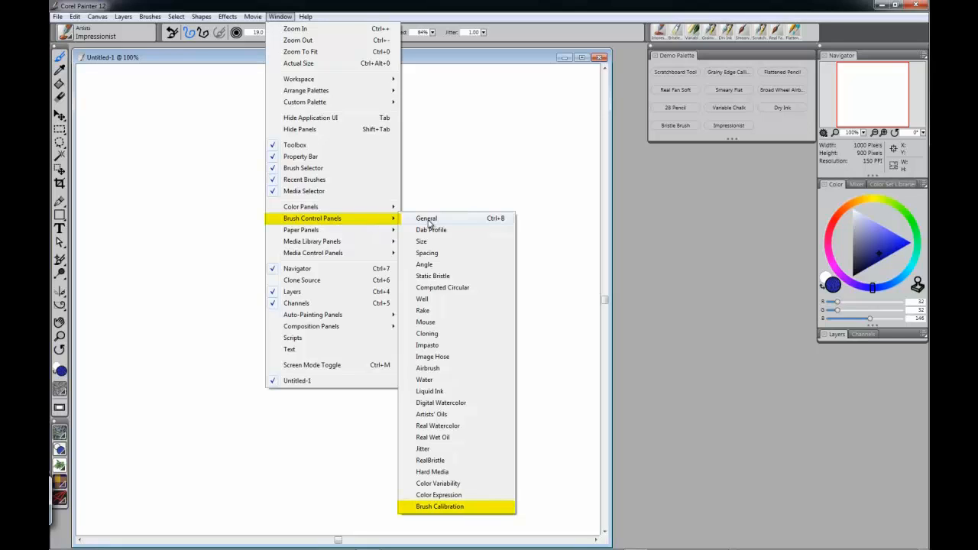
click(482, 509)
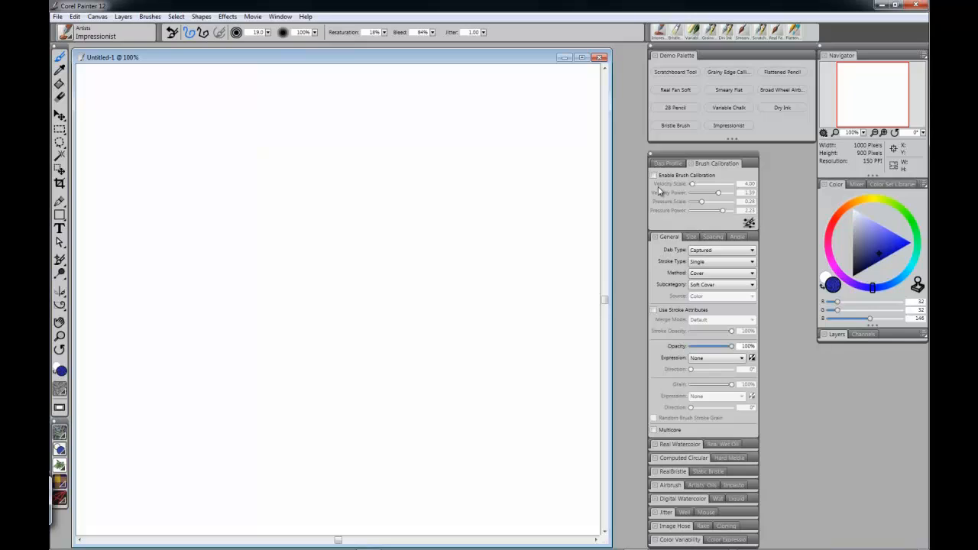
key(ctrl+b)
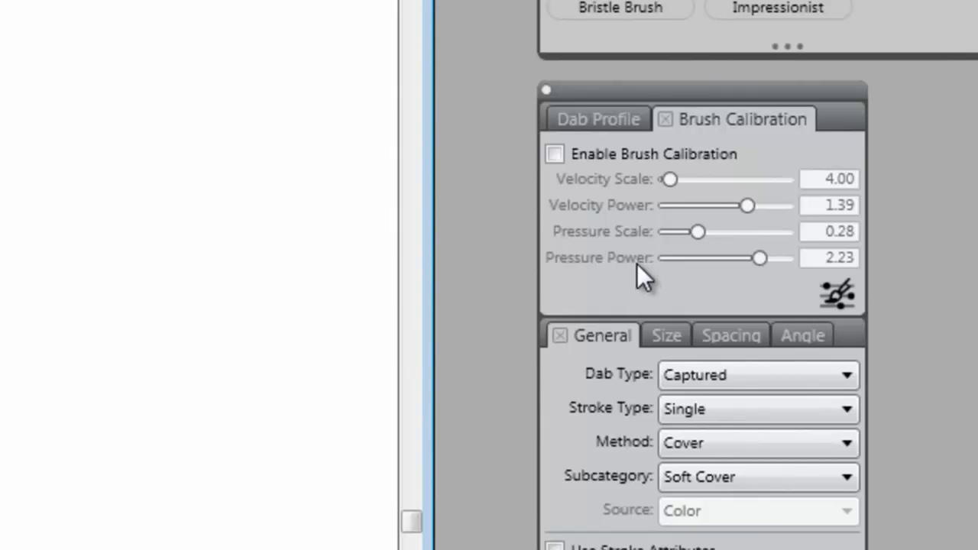
click(557, 150)
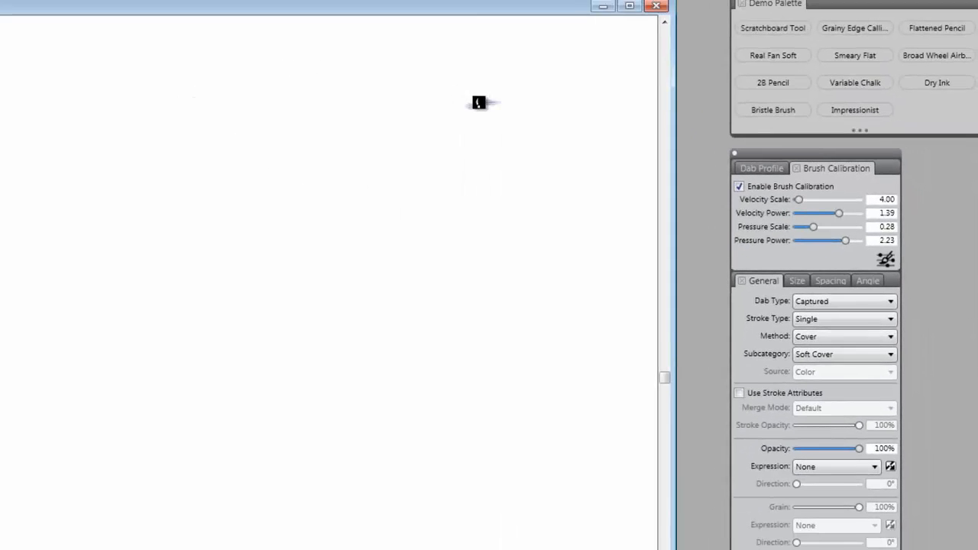
- Paint rows of zigzag test strokes and a separate wavy vertical stroke on the upper canvas with the Impressionist brush
drag(496, 100, 327, 146)
drag(339, 191, 488, 144)
mouse_move(472, 181)
mouse_down()
mouse_move(337, 229)
mouse_move(407, 279)
mouse_move(468, 294)
mouse_up()
mouse_move(221, 126)
mouse_down()
mouse_move(225, 181)
mouse_move(265, 250)
mouse_move(259, 325)
mouse_up()
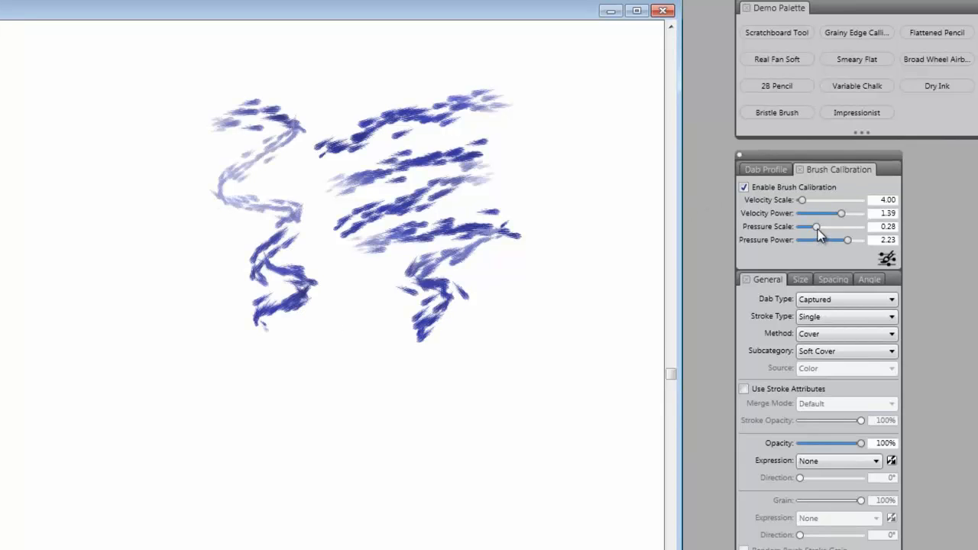
- Raise Pressure Scale to 1.00 and Pressure Power to 4.00, and paint a diagonal test stroke from light to heavy pressure
drag(817, 228, 864, 240)
drag(154, 310, 183, 322)
mouse_move(169, 274)
mouse_down()
mouse_move(166, 317)
mouse_move(210, 352)
mouse_move(206, 388)
mouse_move(255, 404)
mouse_move(221, 454)
mouse_move(284, 469)
mouse_move(236, 544)
mouse_move(325, 505)
mouse_up()
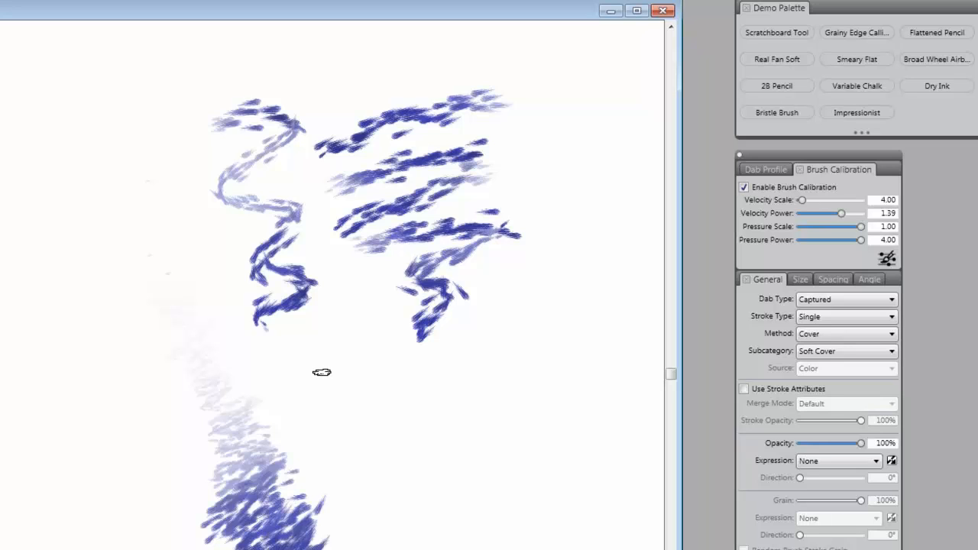
- Open Brush Tracking from the calibration controls, draw one typical stroke on the scratch pad and accept the calculated settings
click(891, 259)
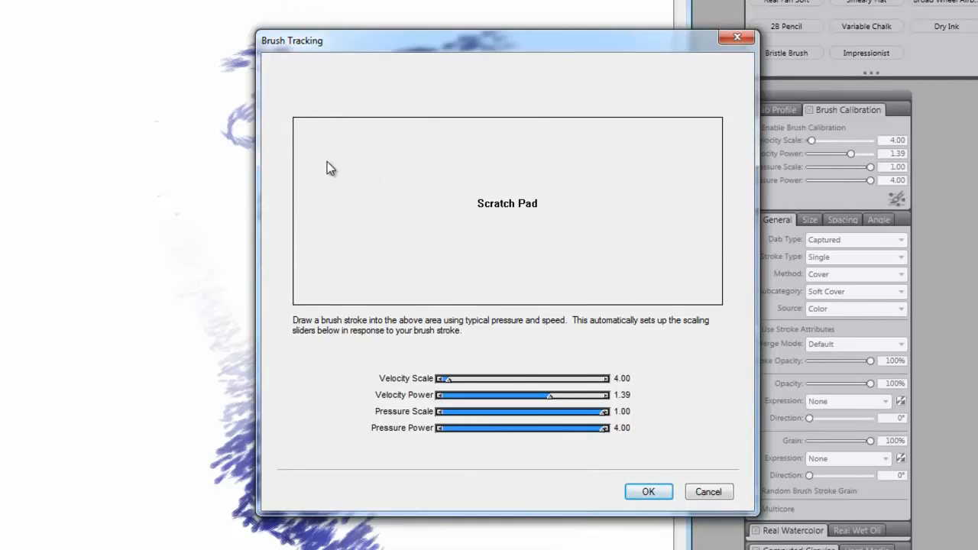
mouse_move(328, 162)
mouse_down()
mouse_move(533, 182)
mouse_move(579, 201)
mouse_up()
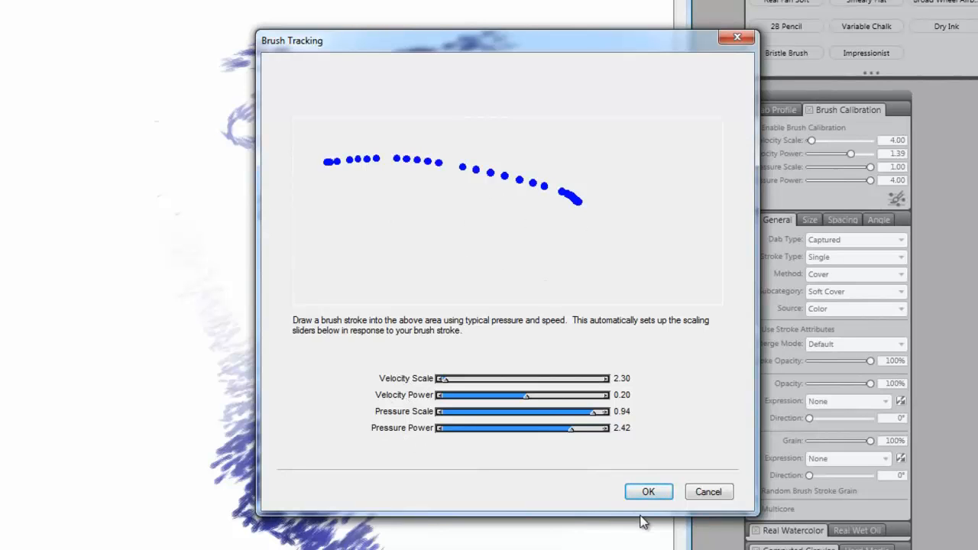
click(648, 492)
- Paint light hatching strokes along the left side of the canvas, and clear the whole canvas
mouse_move(82, 166)
mouse_down()
mouse_move(39, 218)
mouse_move(120, 214)
mouse_move(115, 246)
mouse_move(92, 201)
mouse_move(63, 200)
mouse_move(48, 231)
mouse_move(123, 163)
mouse_move(66, 220)
mouse_move(78, 236)
mouse_move(136, 198)
mouse_move(125, 356)
mouse_move(35, 329)
mouse_move(47, 282)
mouse_move(16, 403)
mouse_up()
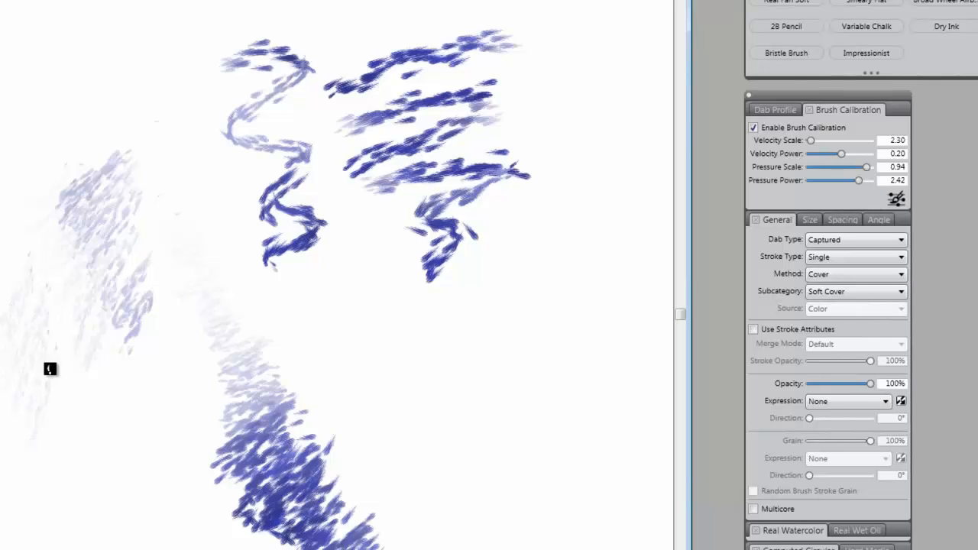
mouse_move(92, 360)
mouse_down()
mouse_move(78, 401)
mouse_move(69, 290)
mouse_move(32, 323)
mouse_move(21, 269)
mouse_move(93, 361)
mouse_move(81, 406)
mouse_move(92, 427)
mouse_move(71, 437)
mouse_move(61, 430)
mouse_move(90, 463)
mouse_move(115, 381)
mouse_move(135, 439)
mouse_up()
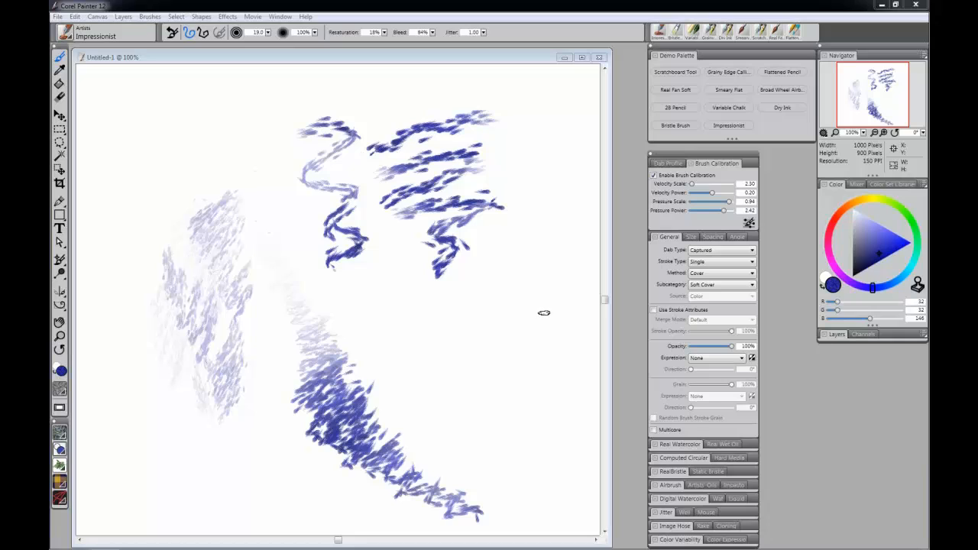
key(ctrl+a)
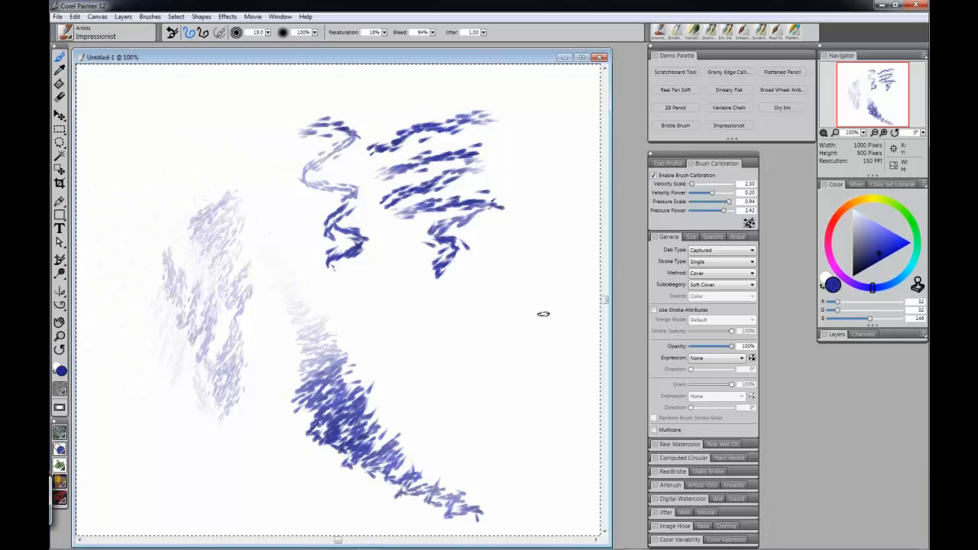
key(Delete)
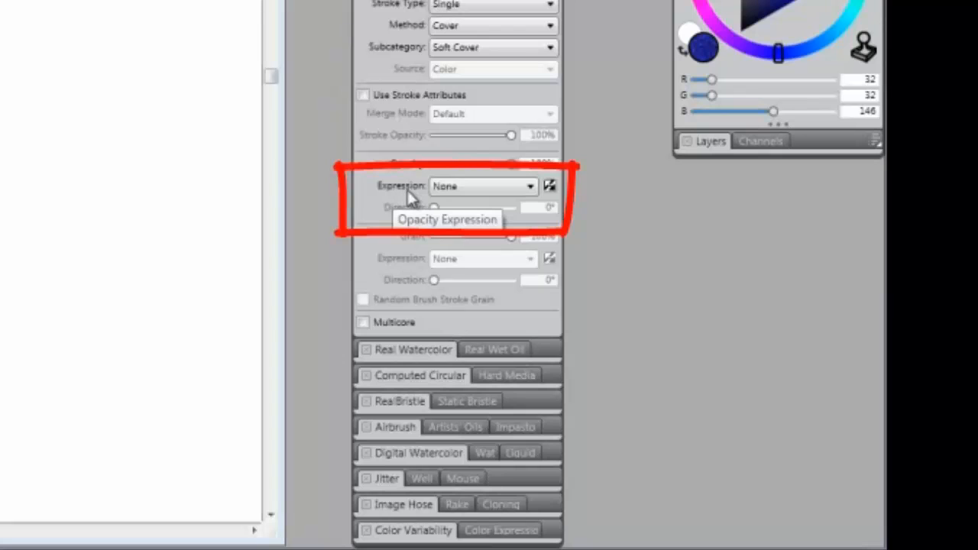
- Examine the available Opacity Expression options and where the help resources offer the User Guide
click(440, 187)
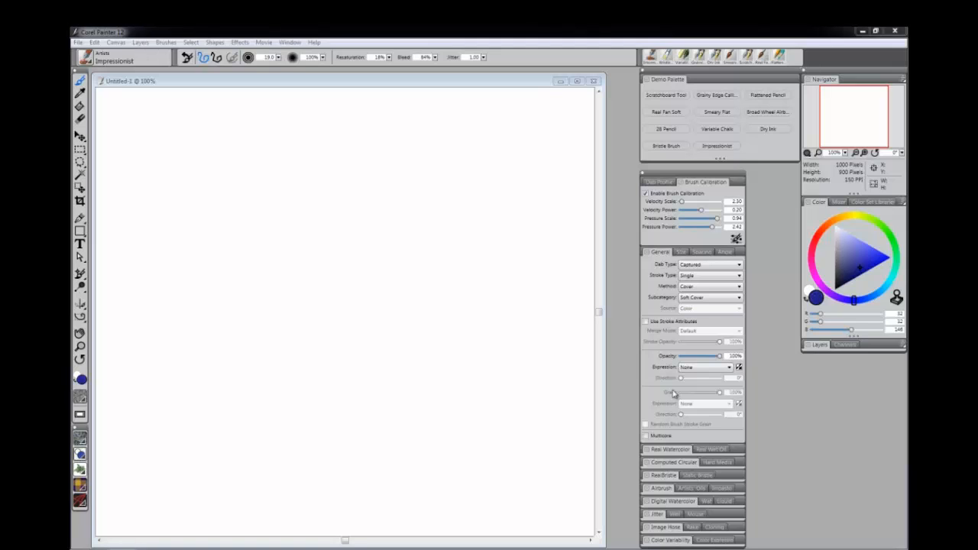
click(316, 44)
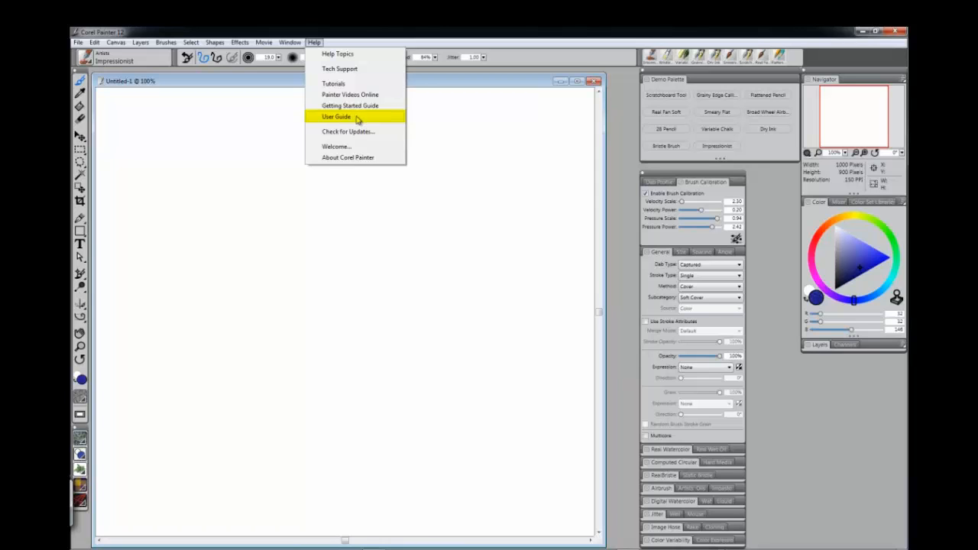
click(417, 218)
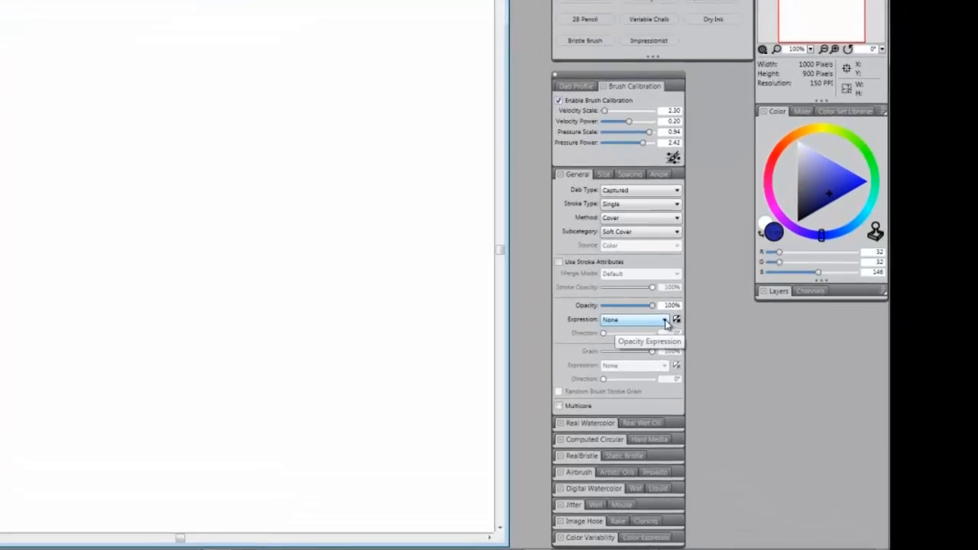
click(730, 368)
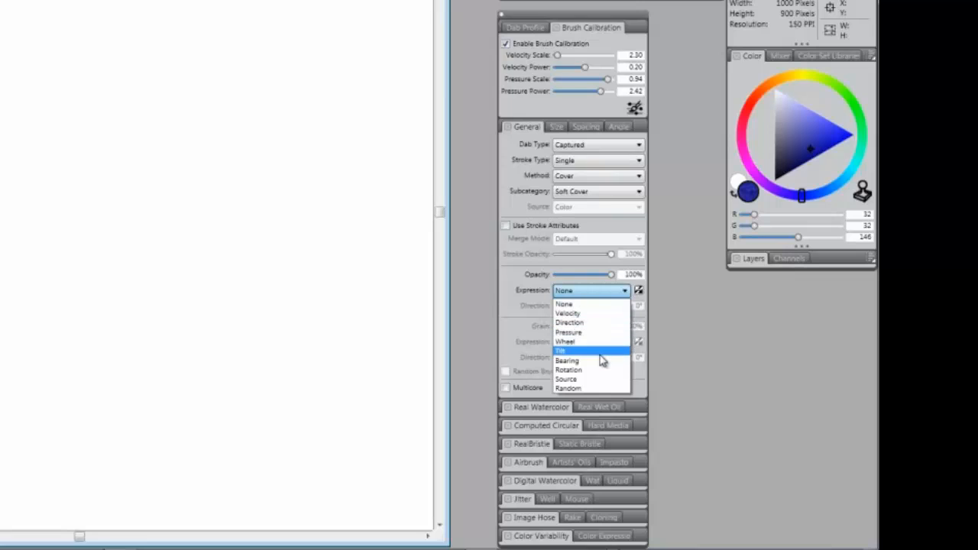
click(602, 291)
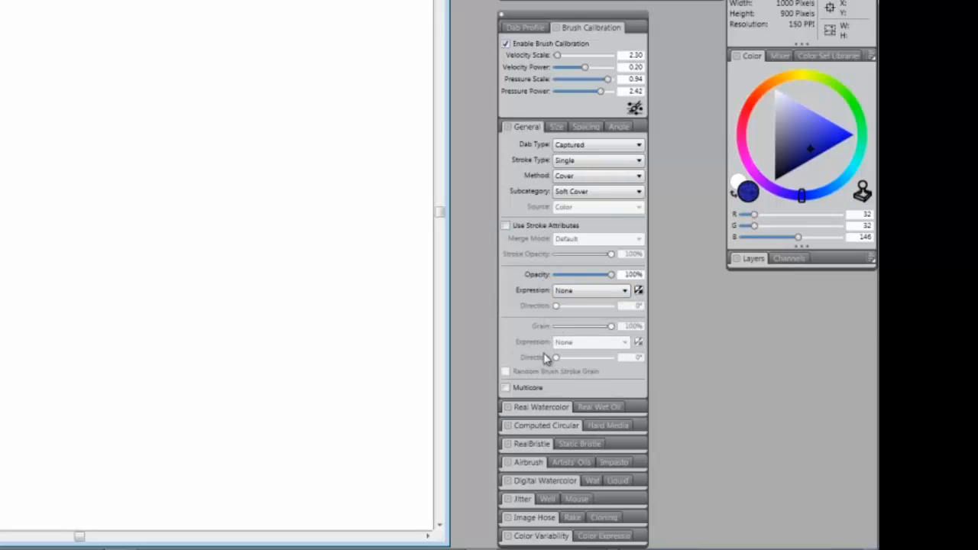
- Show the brush's Size controls and examine the options available for Size Expression
click(556, 127)
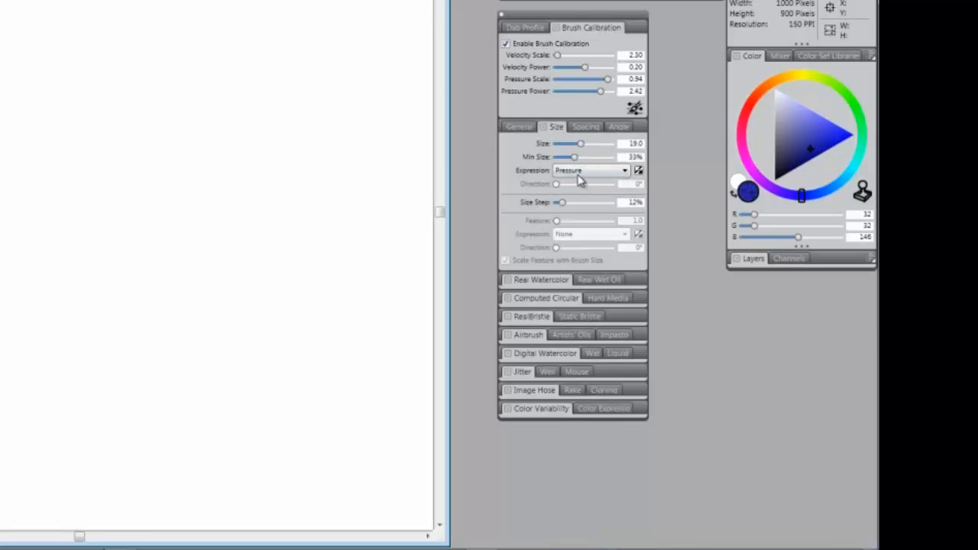
click(624, 170)
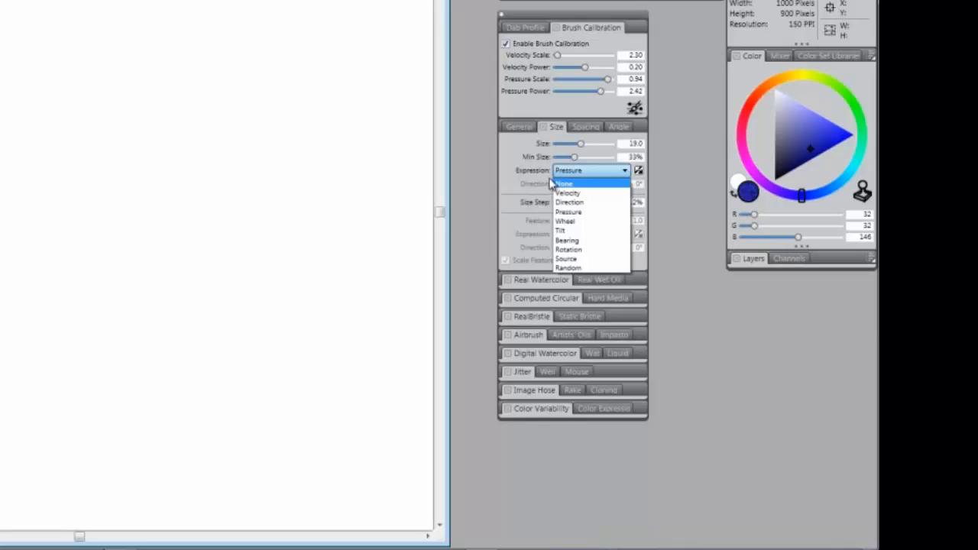
click(549, 184)
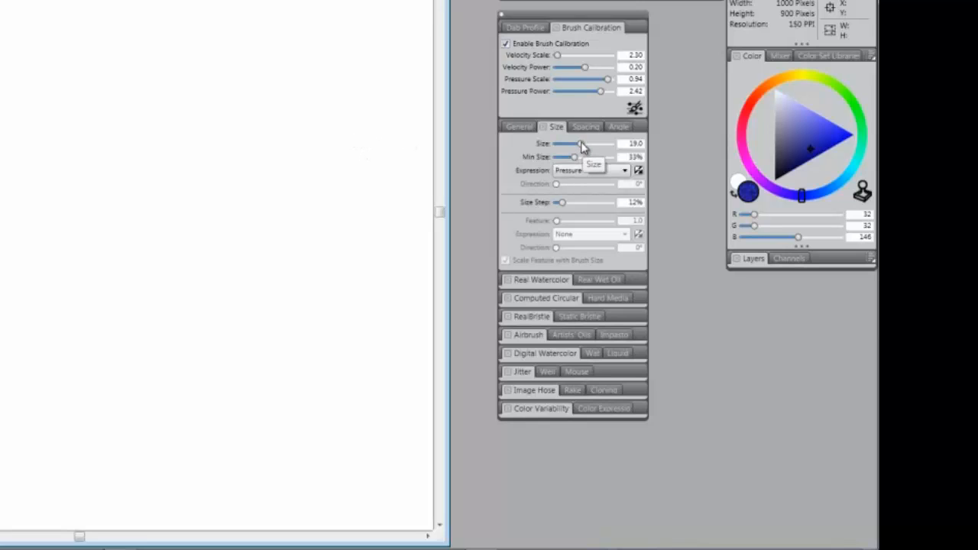
- Set the brush size to 80.3 and paint a horizontal stroke from light to heavy pressure across the canvas
drag(581, 143, 592, 148)
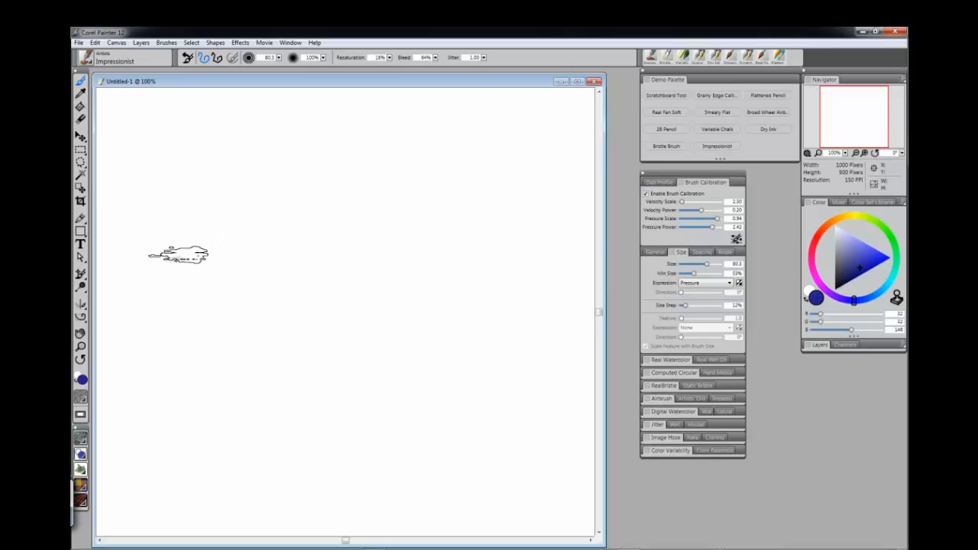
mouse_move(197, 249)
mouse_down()
mouse_move(199, 260)
mouse_move(236, 255)
mouse_move(214, 258)
mouse_move(223, 264)
mouse_move(378, 241)
mouse_move(516, 243)
mouse_up()
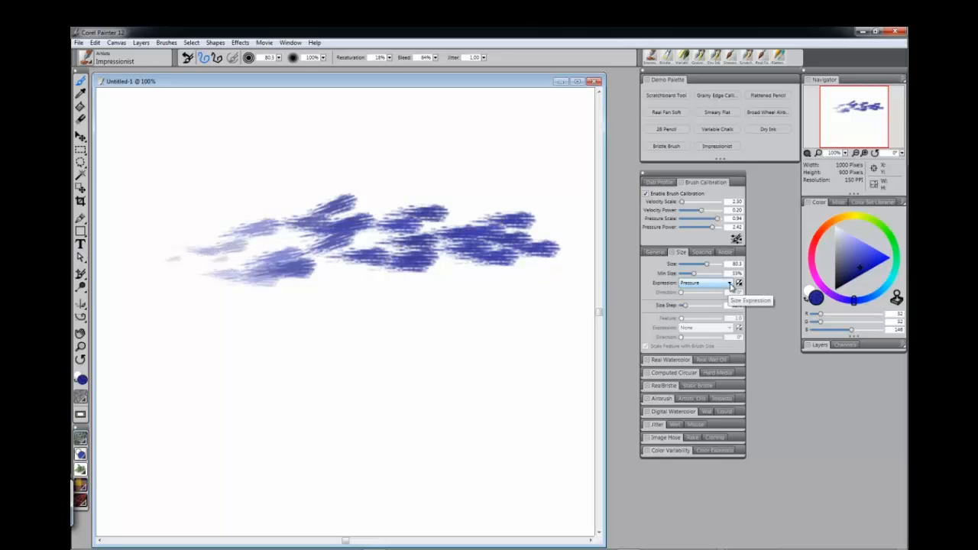
- Set the Size Expression to Velocity and paint three horizontal strokes below the first with varying speed and pressure
click(731, 284)
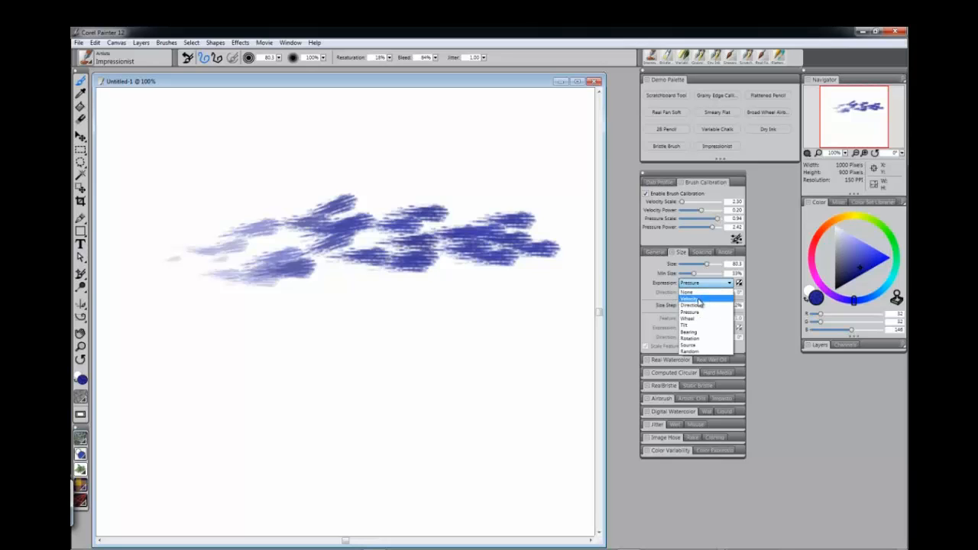
click(699, 299)
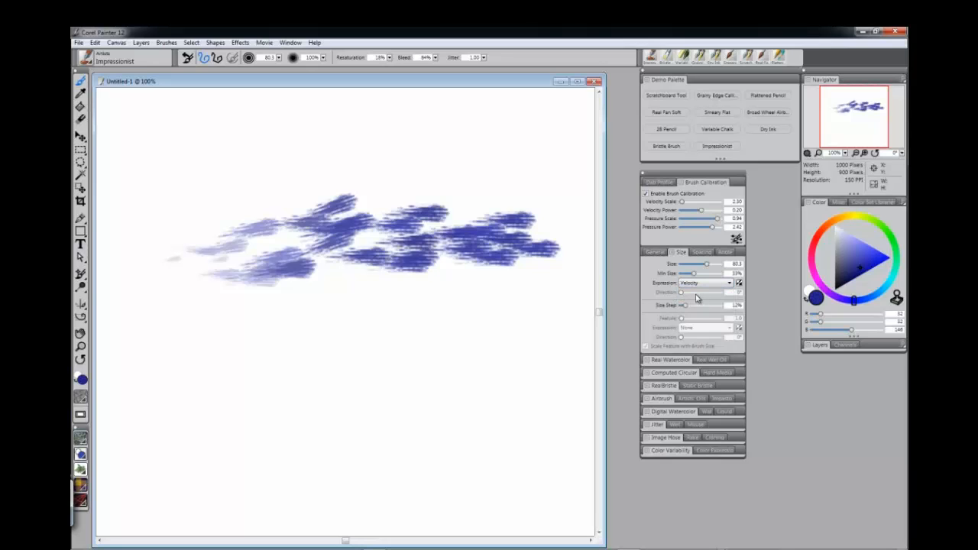
mouse_move(163, 365)
mouse_down()
mouse_move(194, 371)
mouse_move(348, 346)
mouse_up()
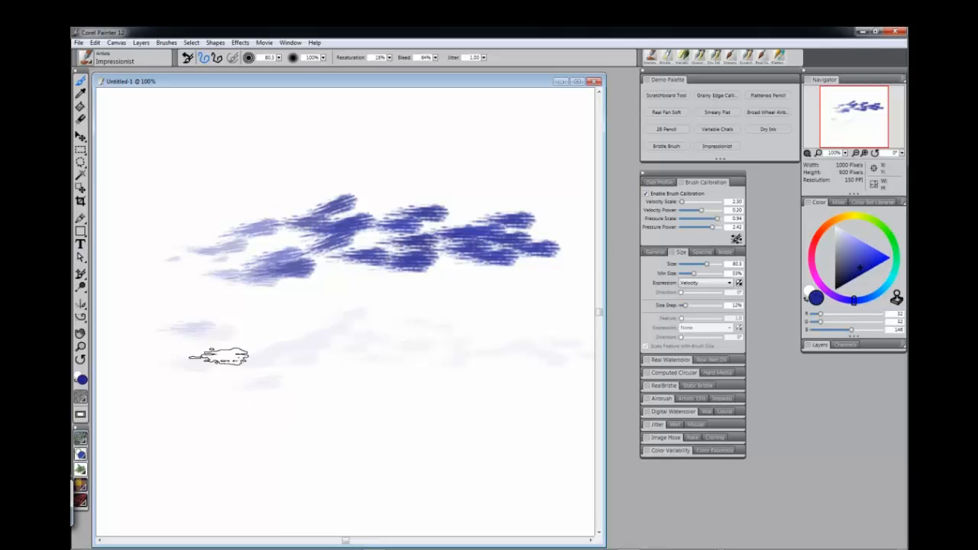
mouse_move(140, 441)
mouse_down()
mouse_move(535, 380)
mouse_move(562, 386)
mouse_up()
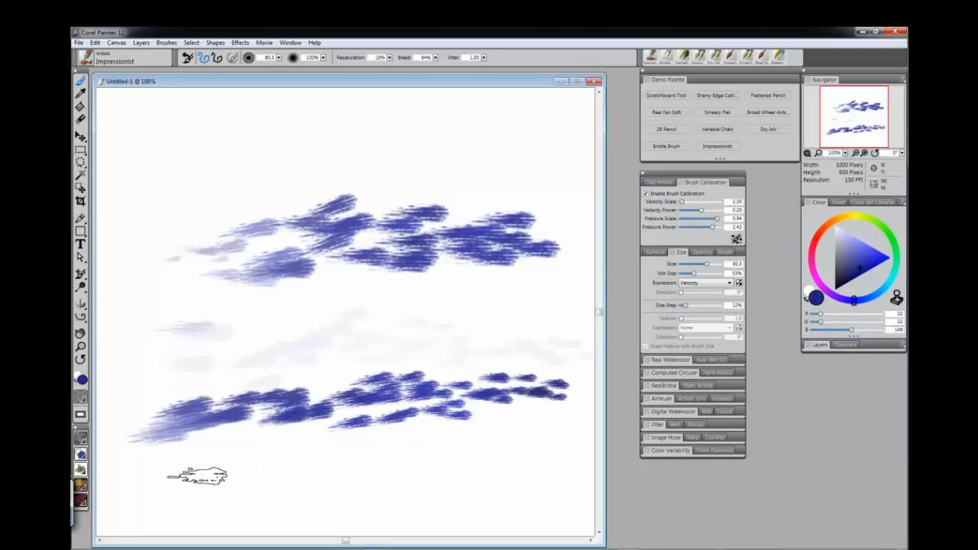
mouse_move(160, 483)
mouse_down()
mouse_move(219, 476)
mouse_move(195, 505)
mouse_move(341, 486)
mouse_move(566, 478)
mouse_up()
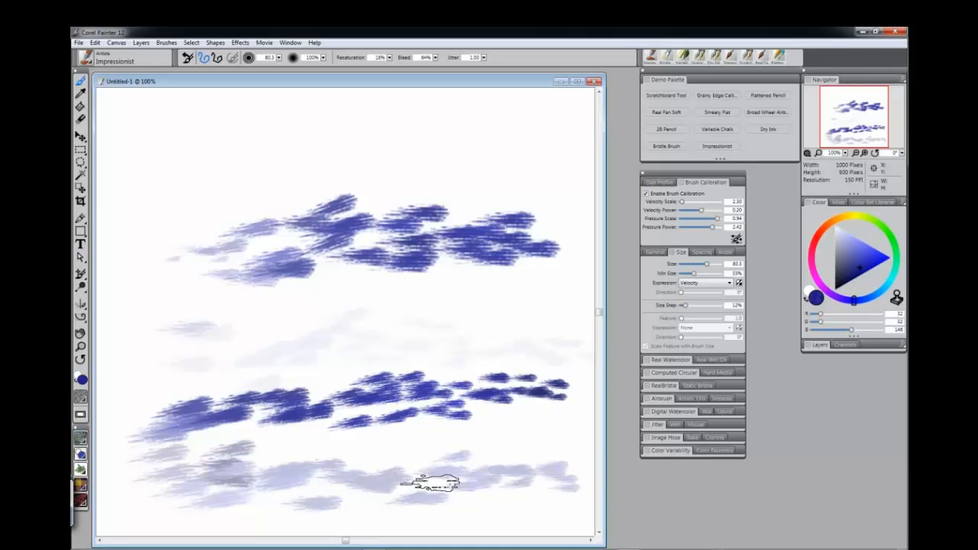
- Clear the canvas and paint a faint horizontal stroke near its upper edge and a heavier one across the middle
key(ctrl+a)
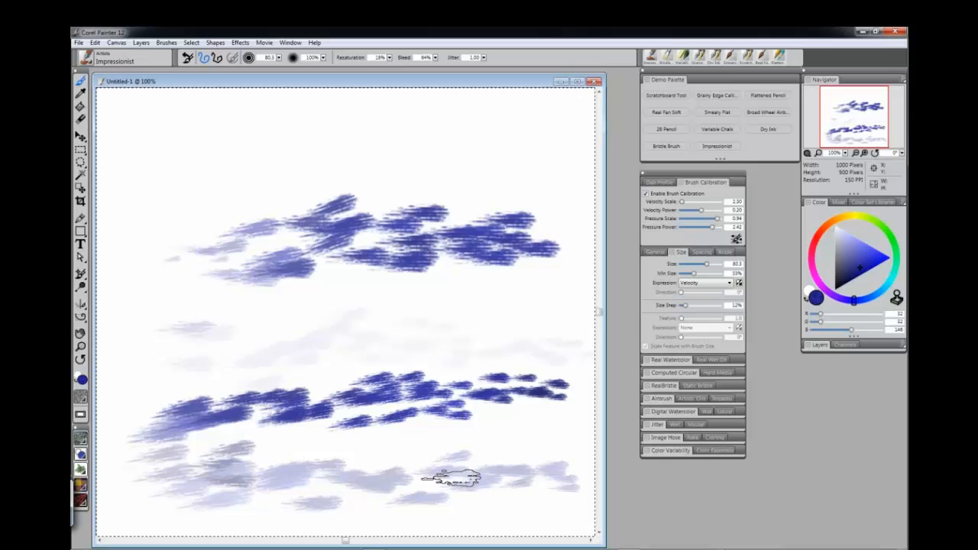
key(Delete)
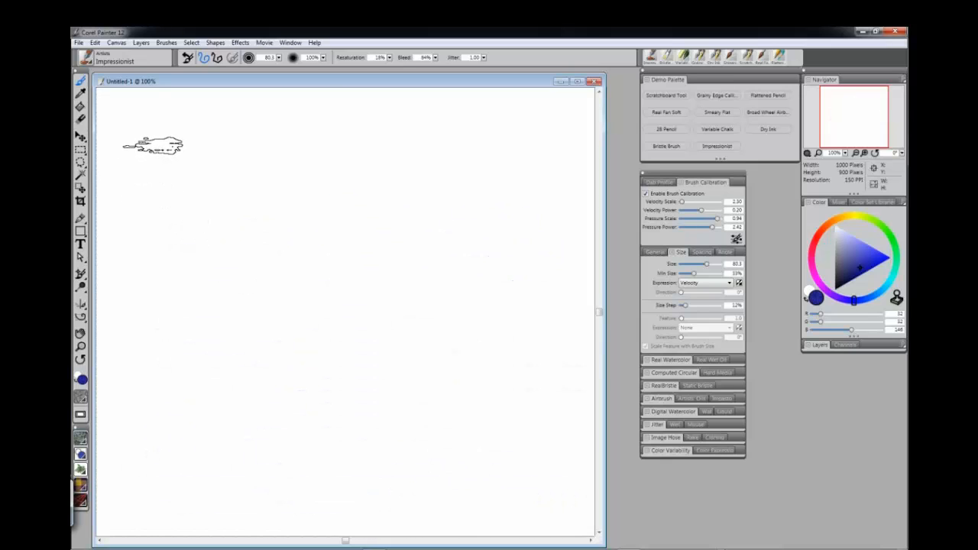
drag(147, 156, 330, 157)
drag(456, 166, 547, 163)
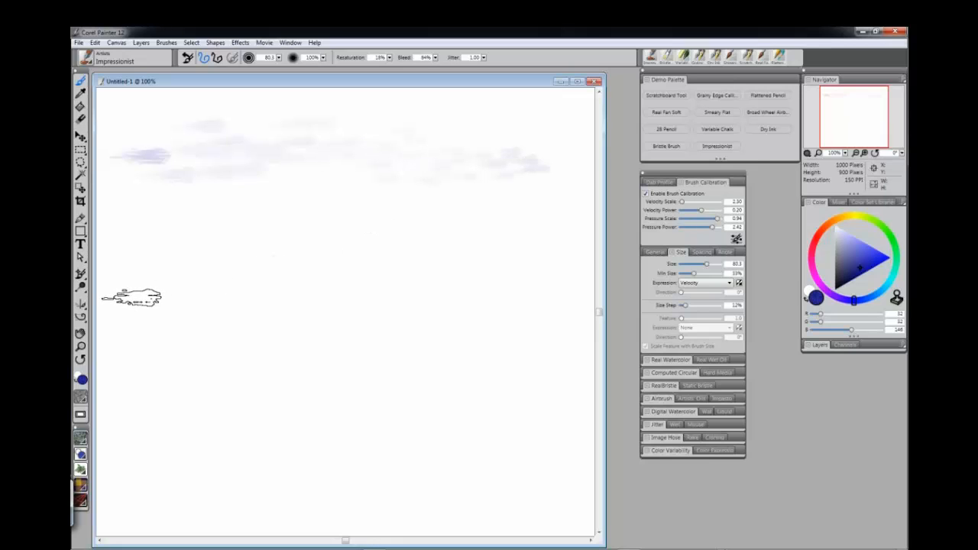
mouse_move(129, 303)
mouse_down()
mouse_move(484, 285)
mouse_move(589, 307)
mouse_up()
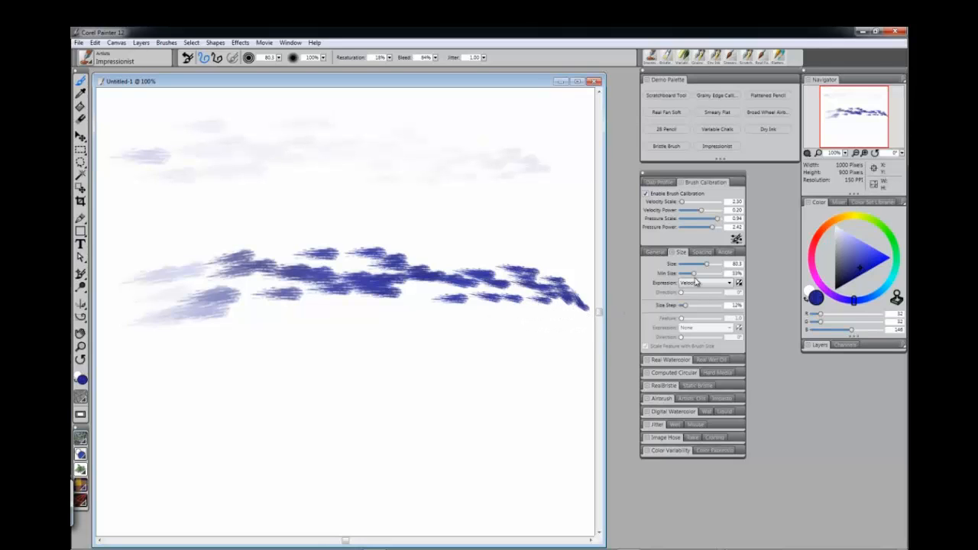
- Set the Size Expression to Direction with brush size 40.7, and paint horizontal and diagonal strokes across the canvas in differing directions
click(730, 283)
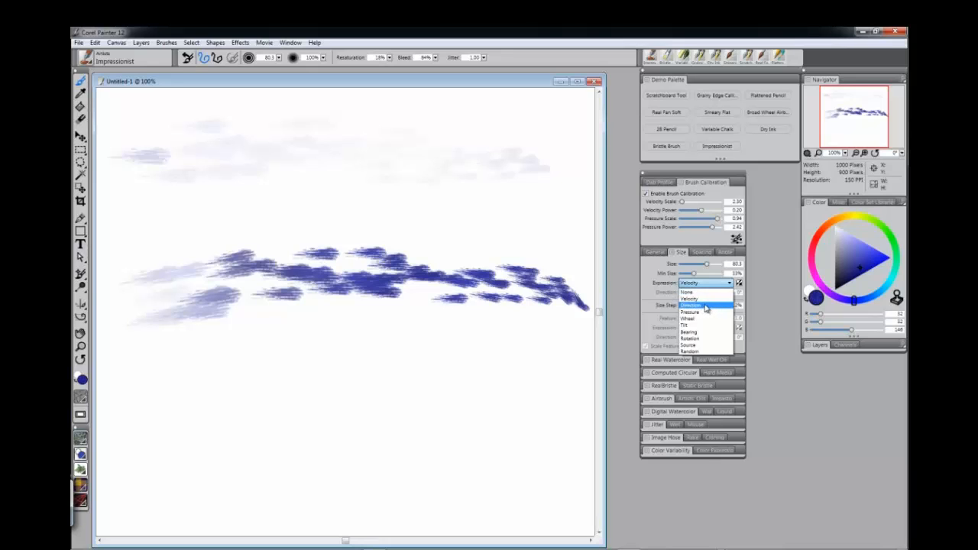
click(706, 305)
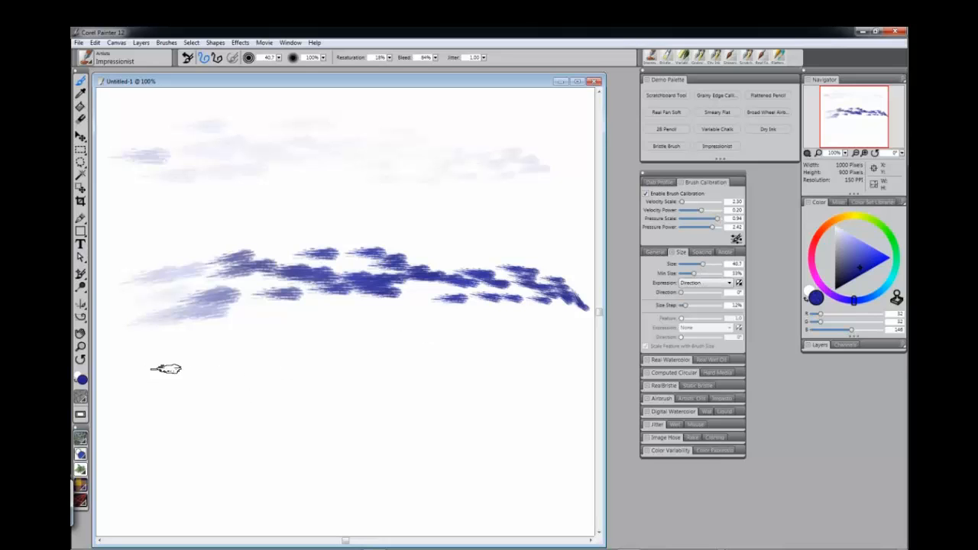
drag(152, 382, 535, 361)
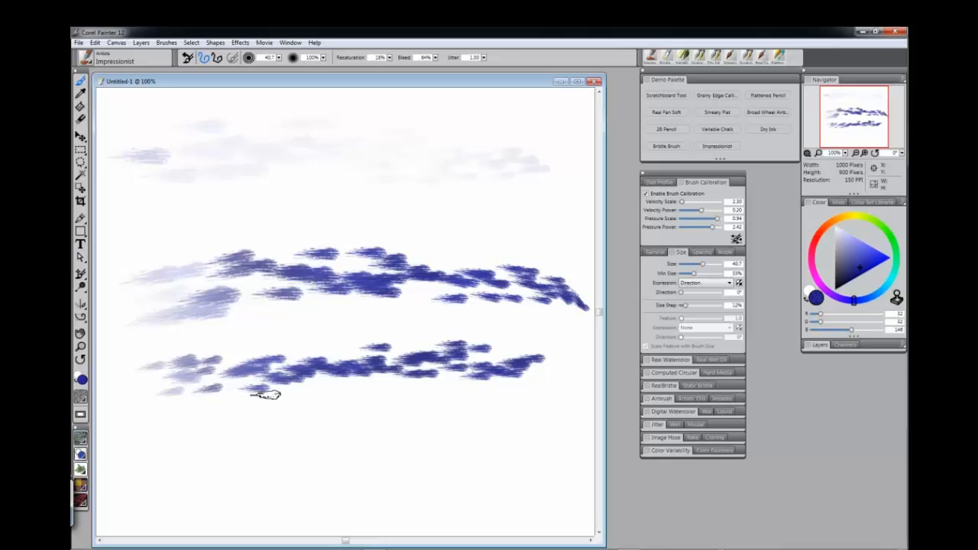
drag(262, 392, 527, 521)
drag(441, 380, 220, 514)
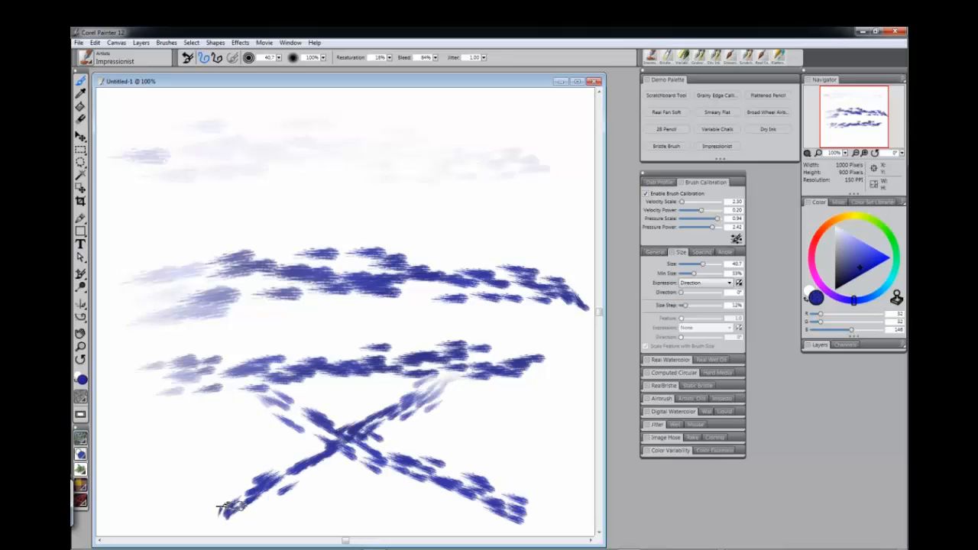
drag(403, 264, 180, 463)
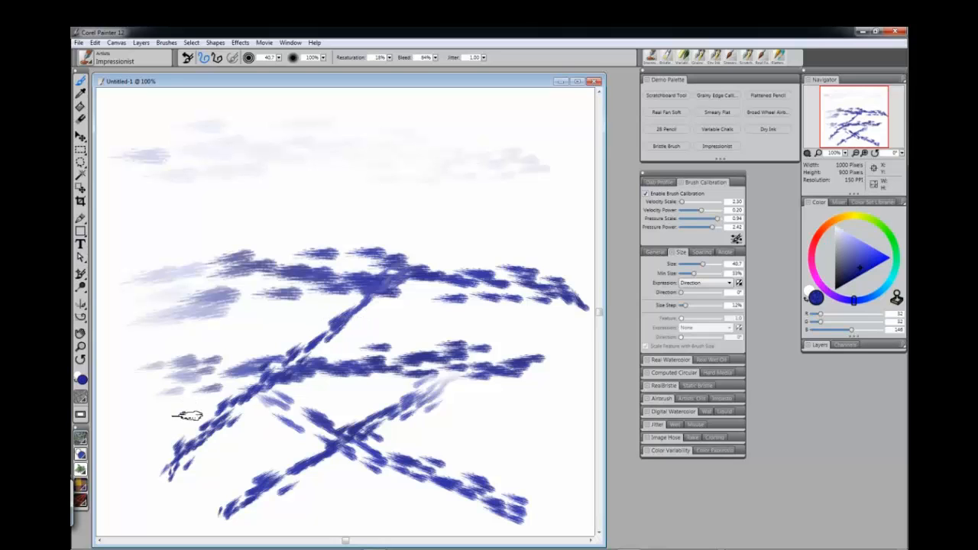
mouse_move(135, 402)
mouse_down()
mouse_move(320, 376)
mouse_move(531, 359)
mouse_up()
mouse_move(185, 477)
mouse_down()
mouse_move(353, 459)
mouse_move(587, 458)
mouse_up()
mouse_move(540, 366)
mouse_down()
mouse_move(391, 497)
mouse_move(338, 531)
mouse_up()
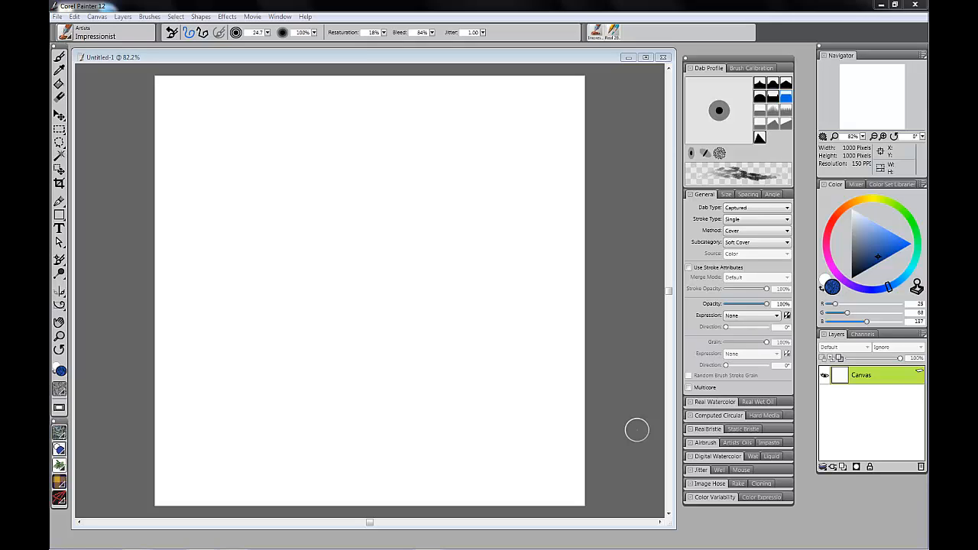
- Show the Jitter controls and paint two strokes across the upper half of the blank canvas with Jitter 1.00 and Expression None
click(700, 470)
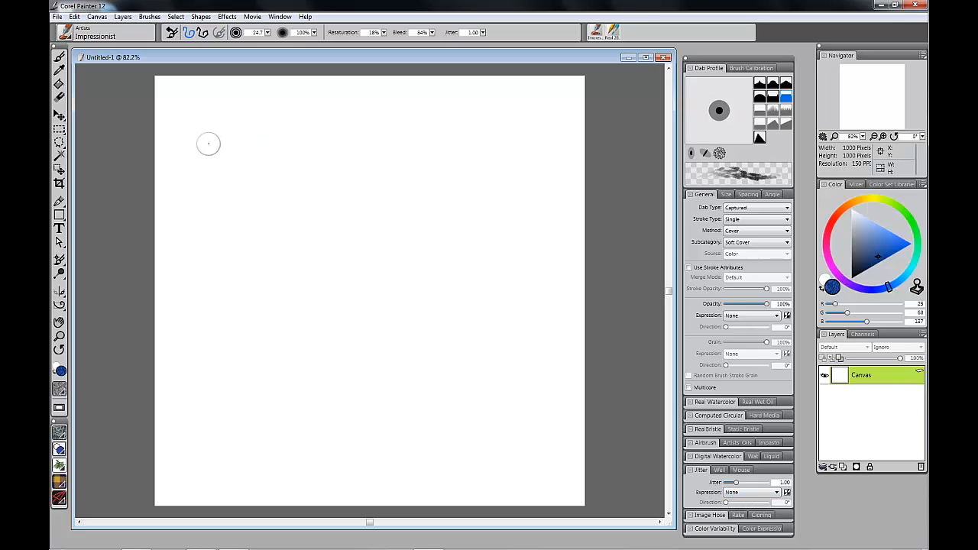
mouse_move(201, 137)
mouse_down()
mouse_move(346, 148)
mouse_move(525, 193)
mouse_up()
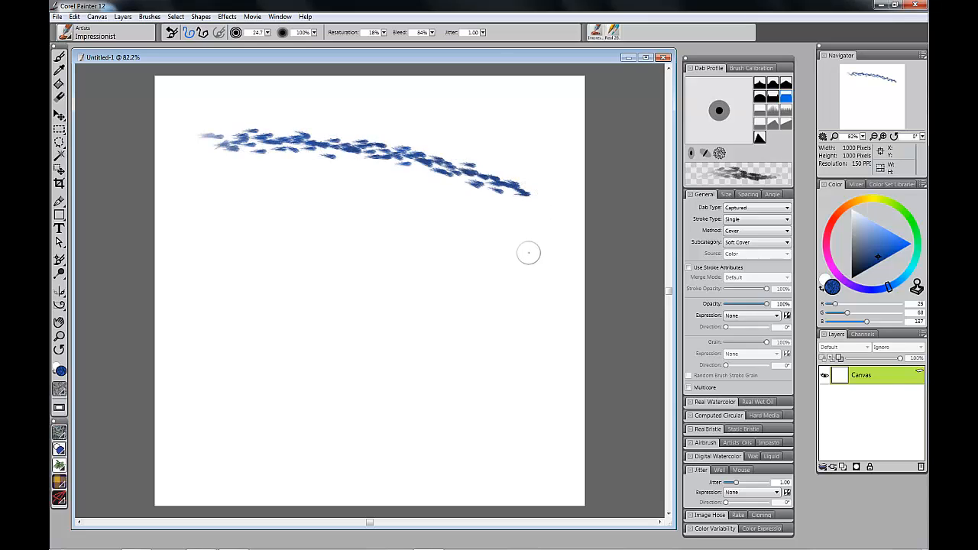
drag(550, 266, 278, 264)
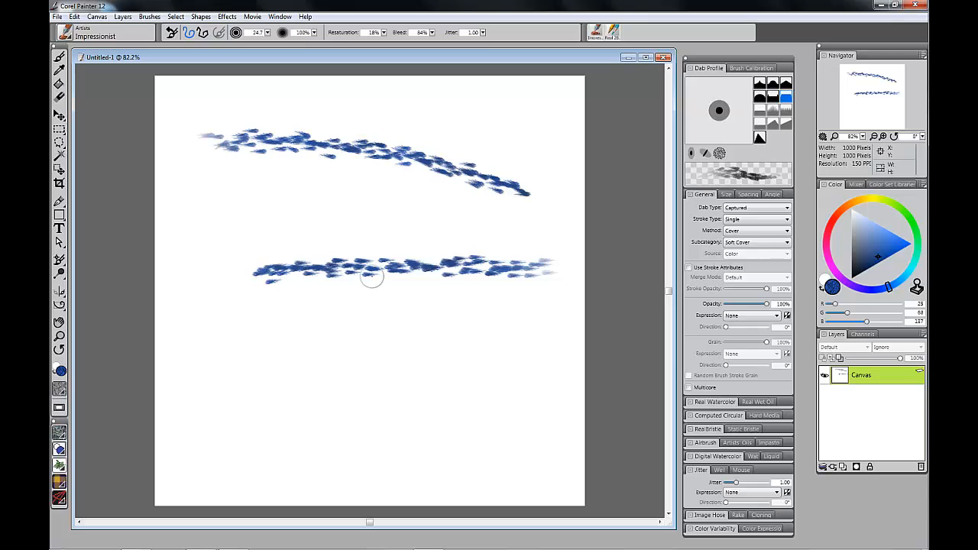
- Set the Jitter Expression to Velocity and paint a stroke below the others, moving slowly at first and faster towards the end
click(776, 494)
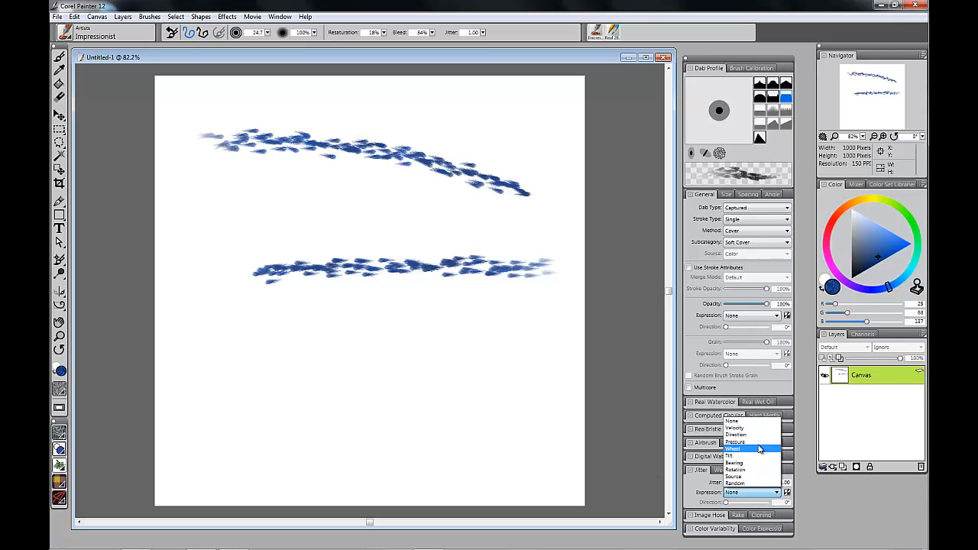
click(735, 428)
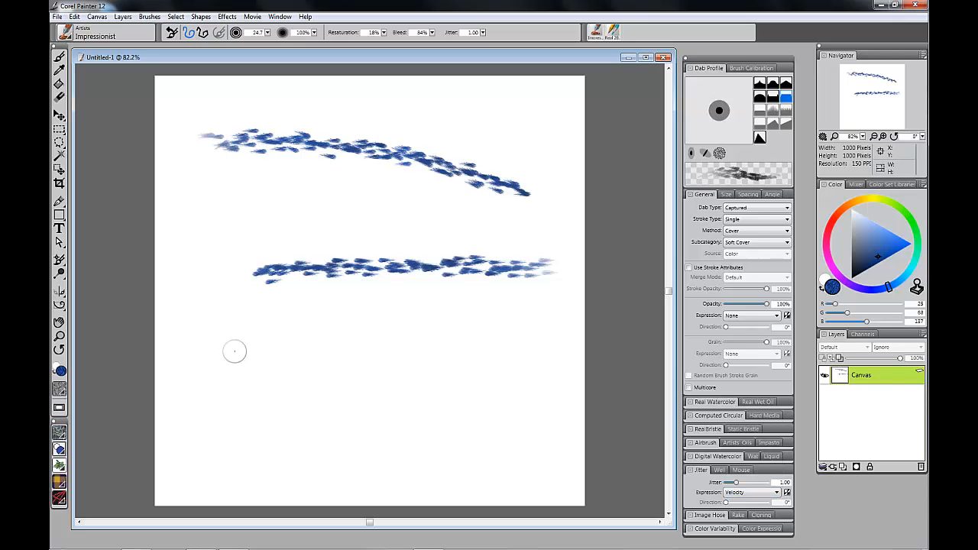
mouse_move(230, 348)
mouse_down()
mouse_move(393, 359)
mouse_move(551, 395)
mouse_up()
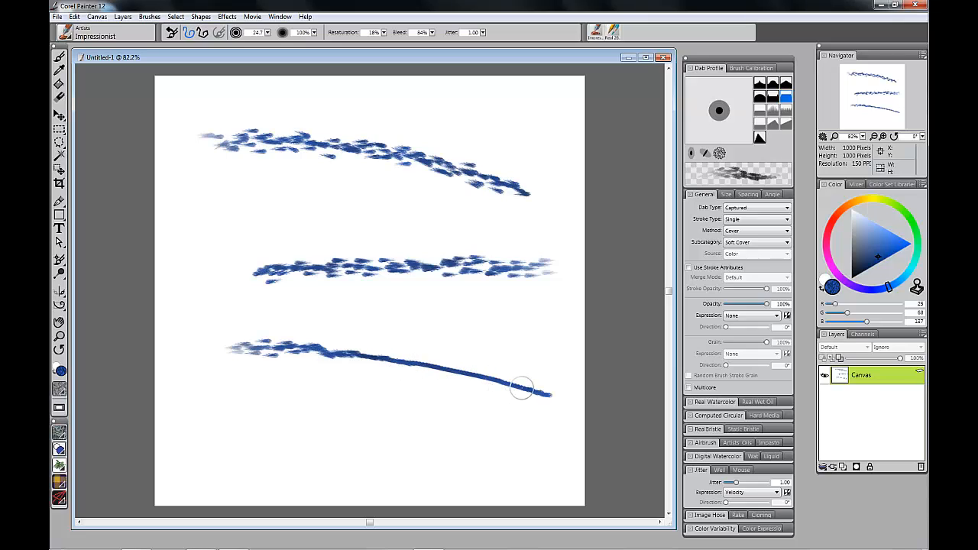
- Set the Jitter Expression back to None and show the Liquid Ink controls
click(775, 493)
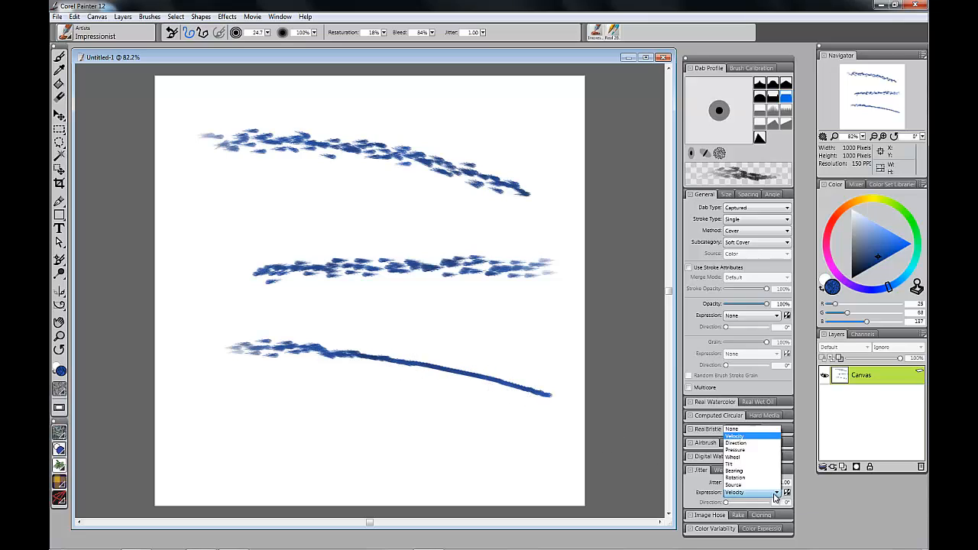
click(734, 422)
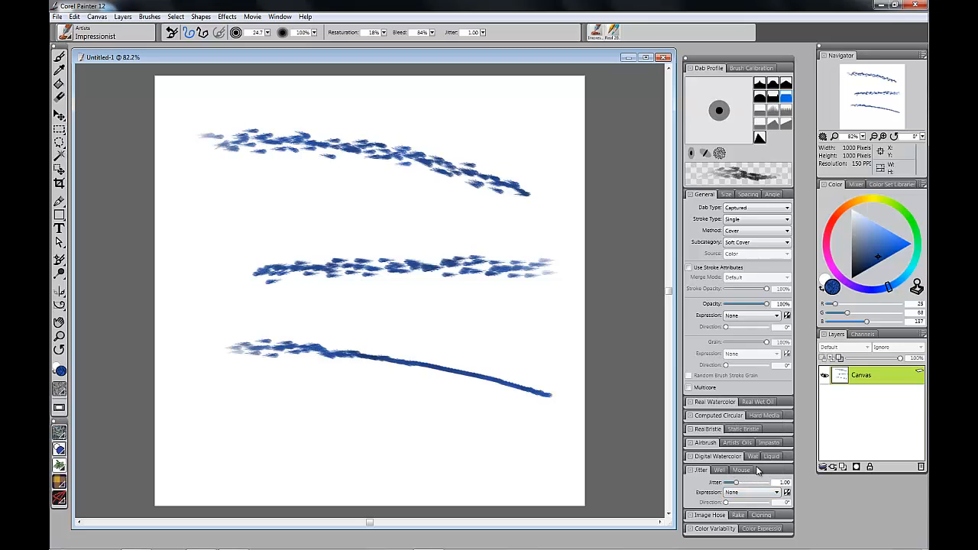
click(770, 444)
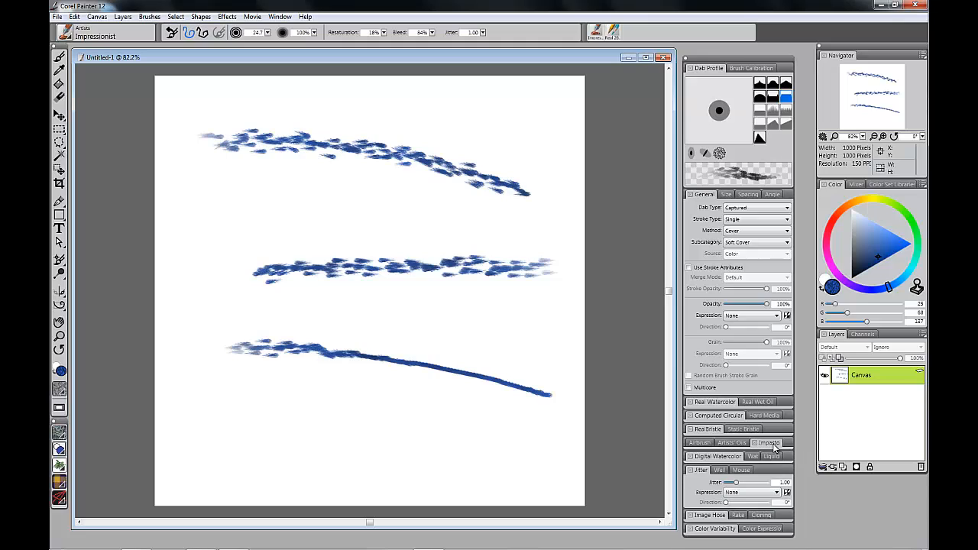
click(771, 445)
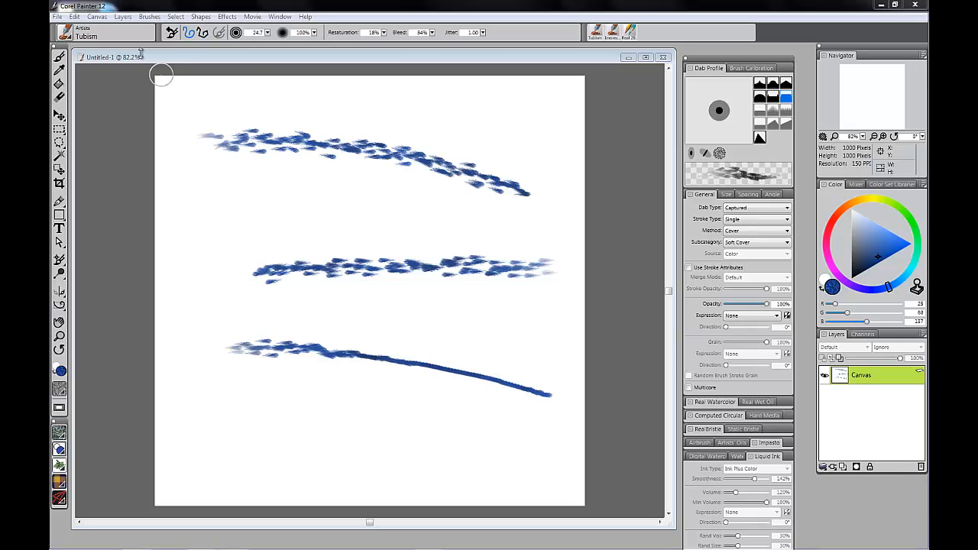
- Save the Impressionist brush as a variant named "Impressionist new" without current colors, and check the Artists brush list for it
click(149, 17)
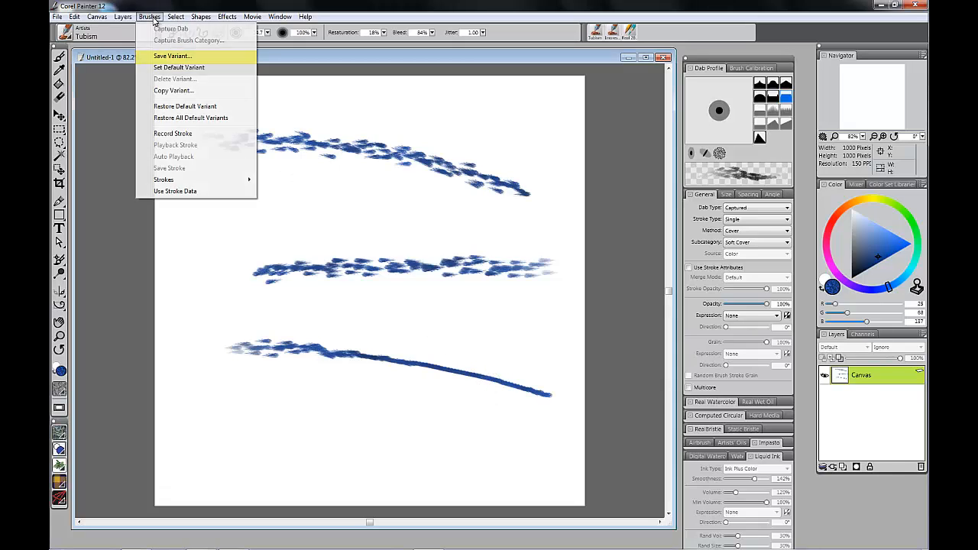
click(205, 59)
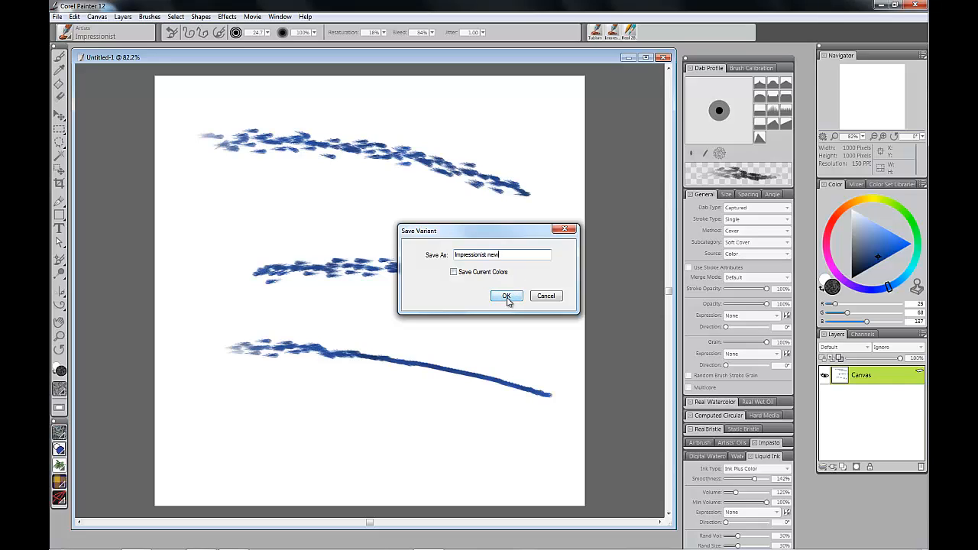
click(506, 297)
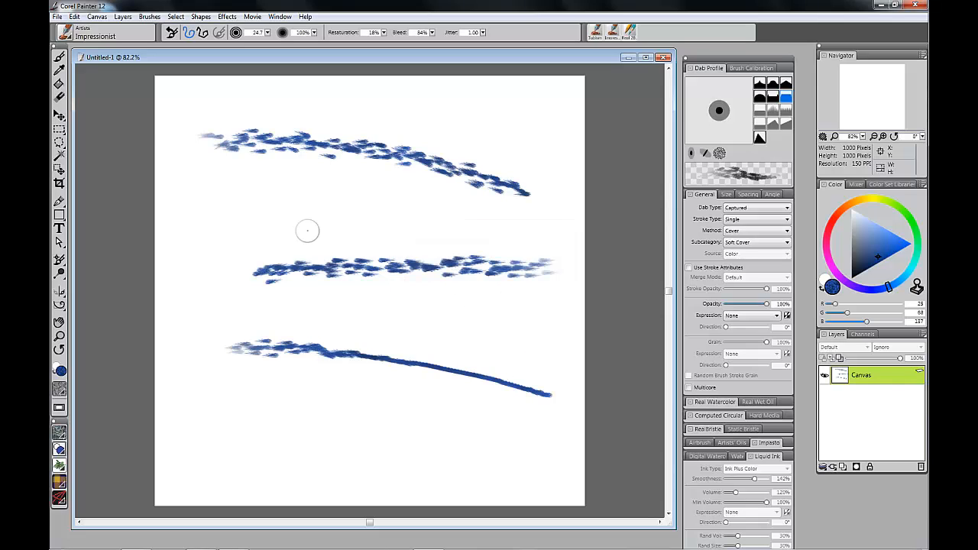
click(67, 34)
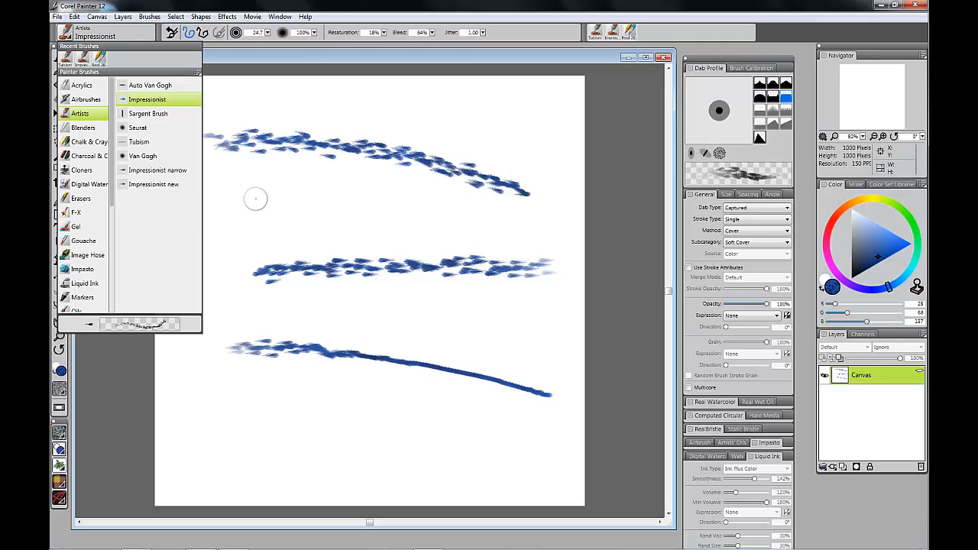
click(279, 204)
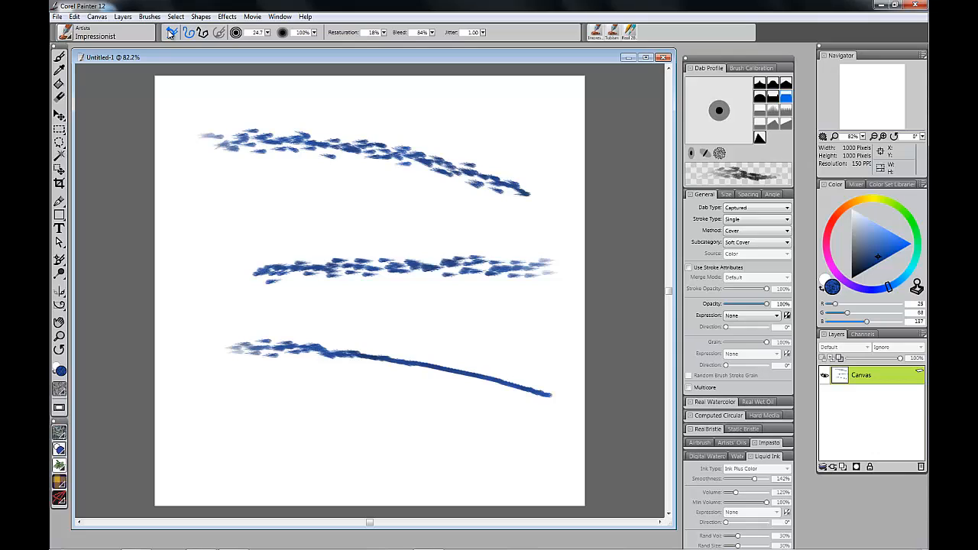
click(152, 18)
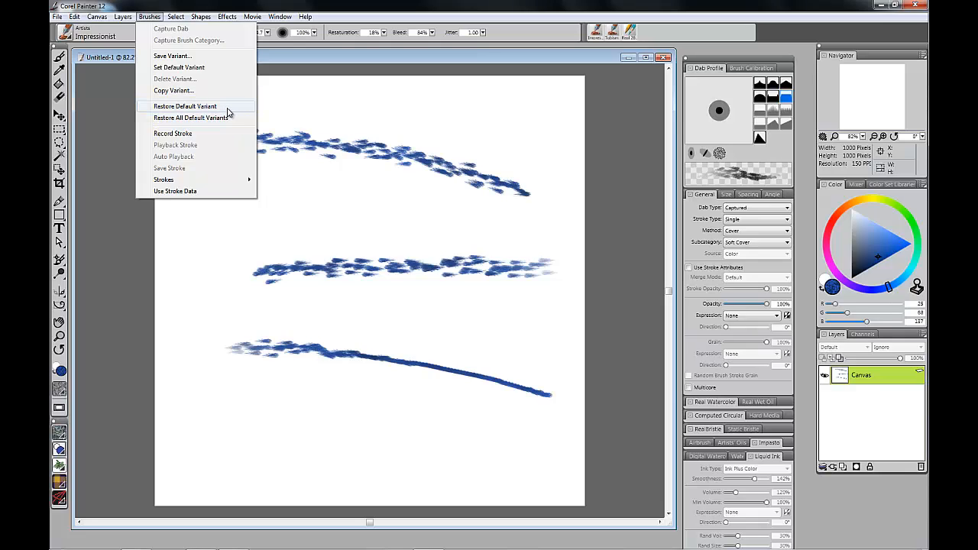
click(289, 118)
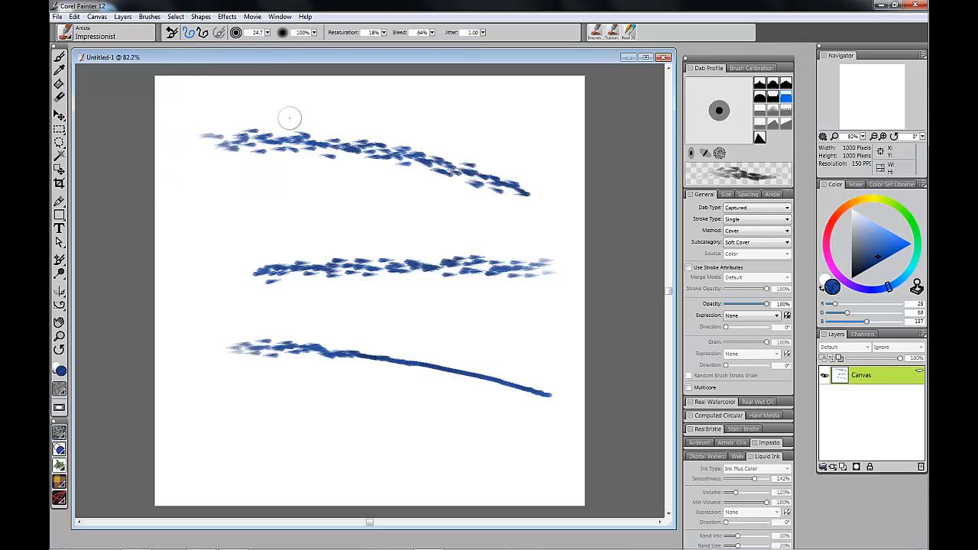